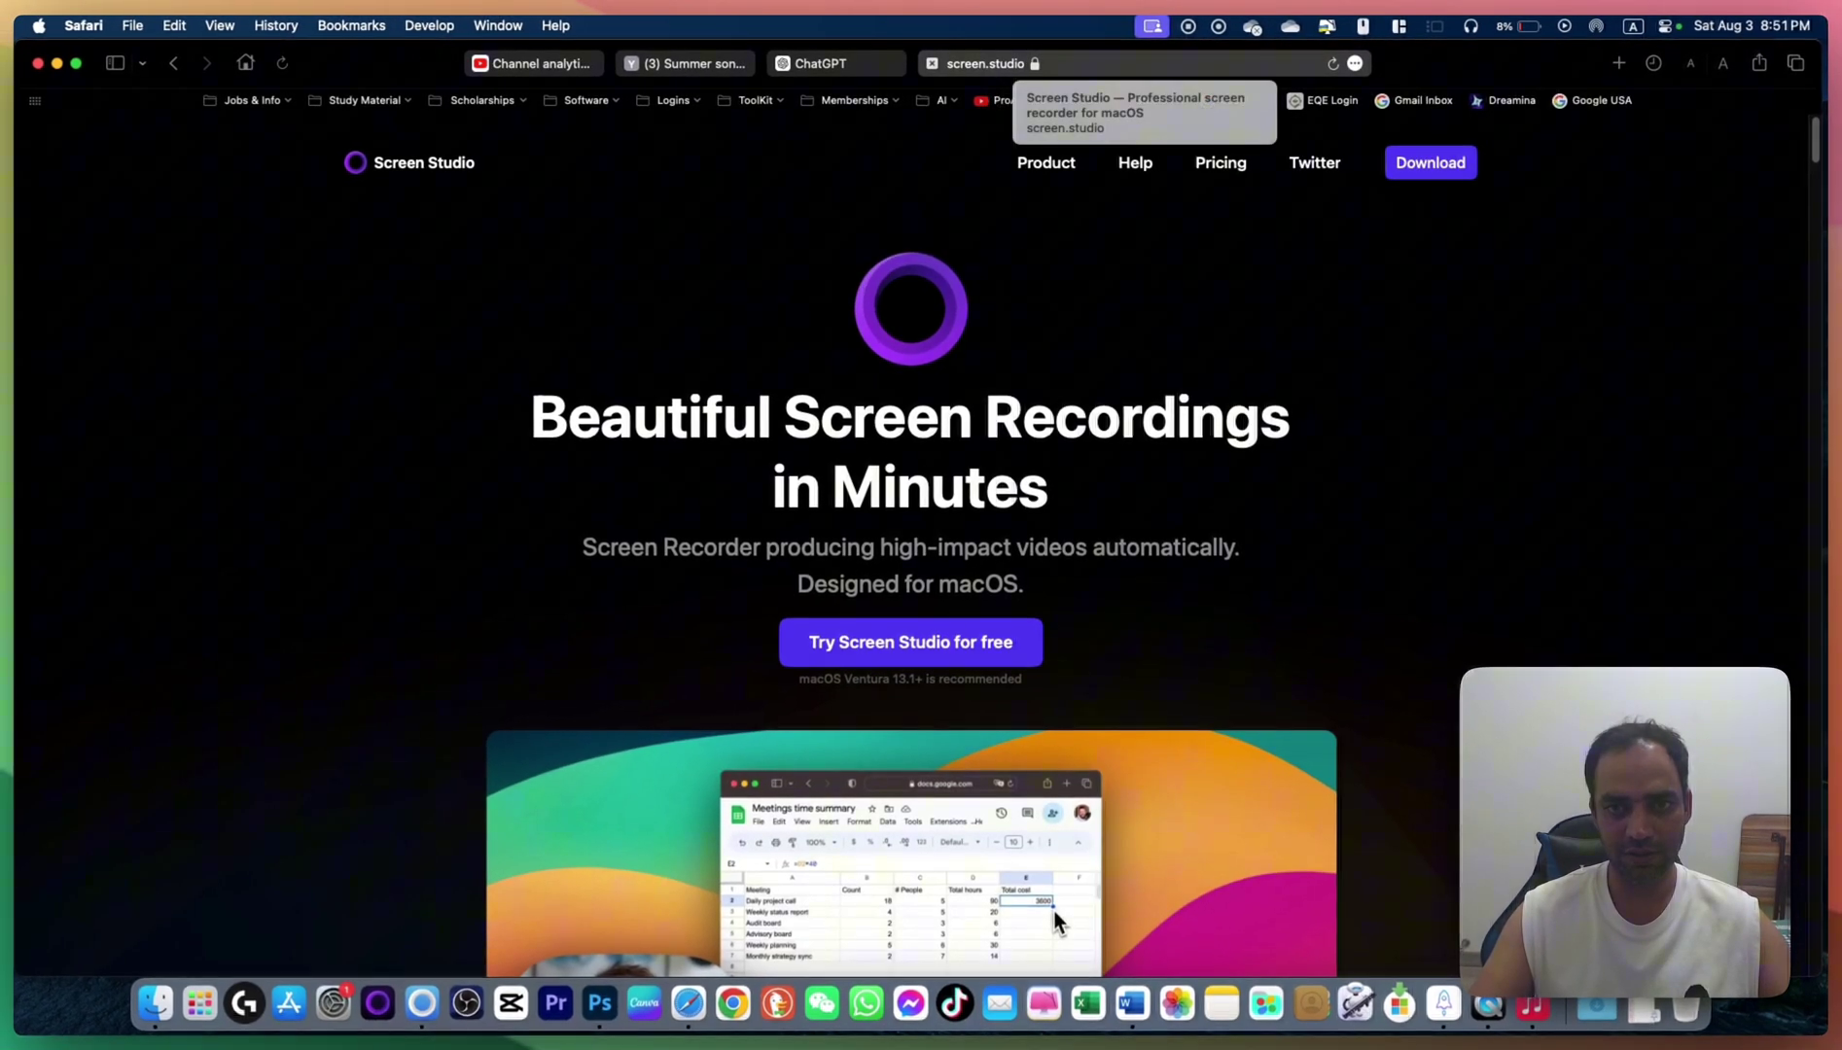
Scroll the screen.studio homepage a little further down toward the demo video.
{"action": "mouse_move", "coordinate": [1053, 286]}
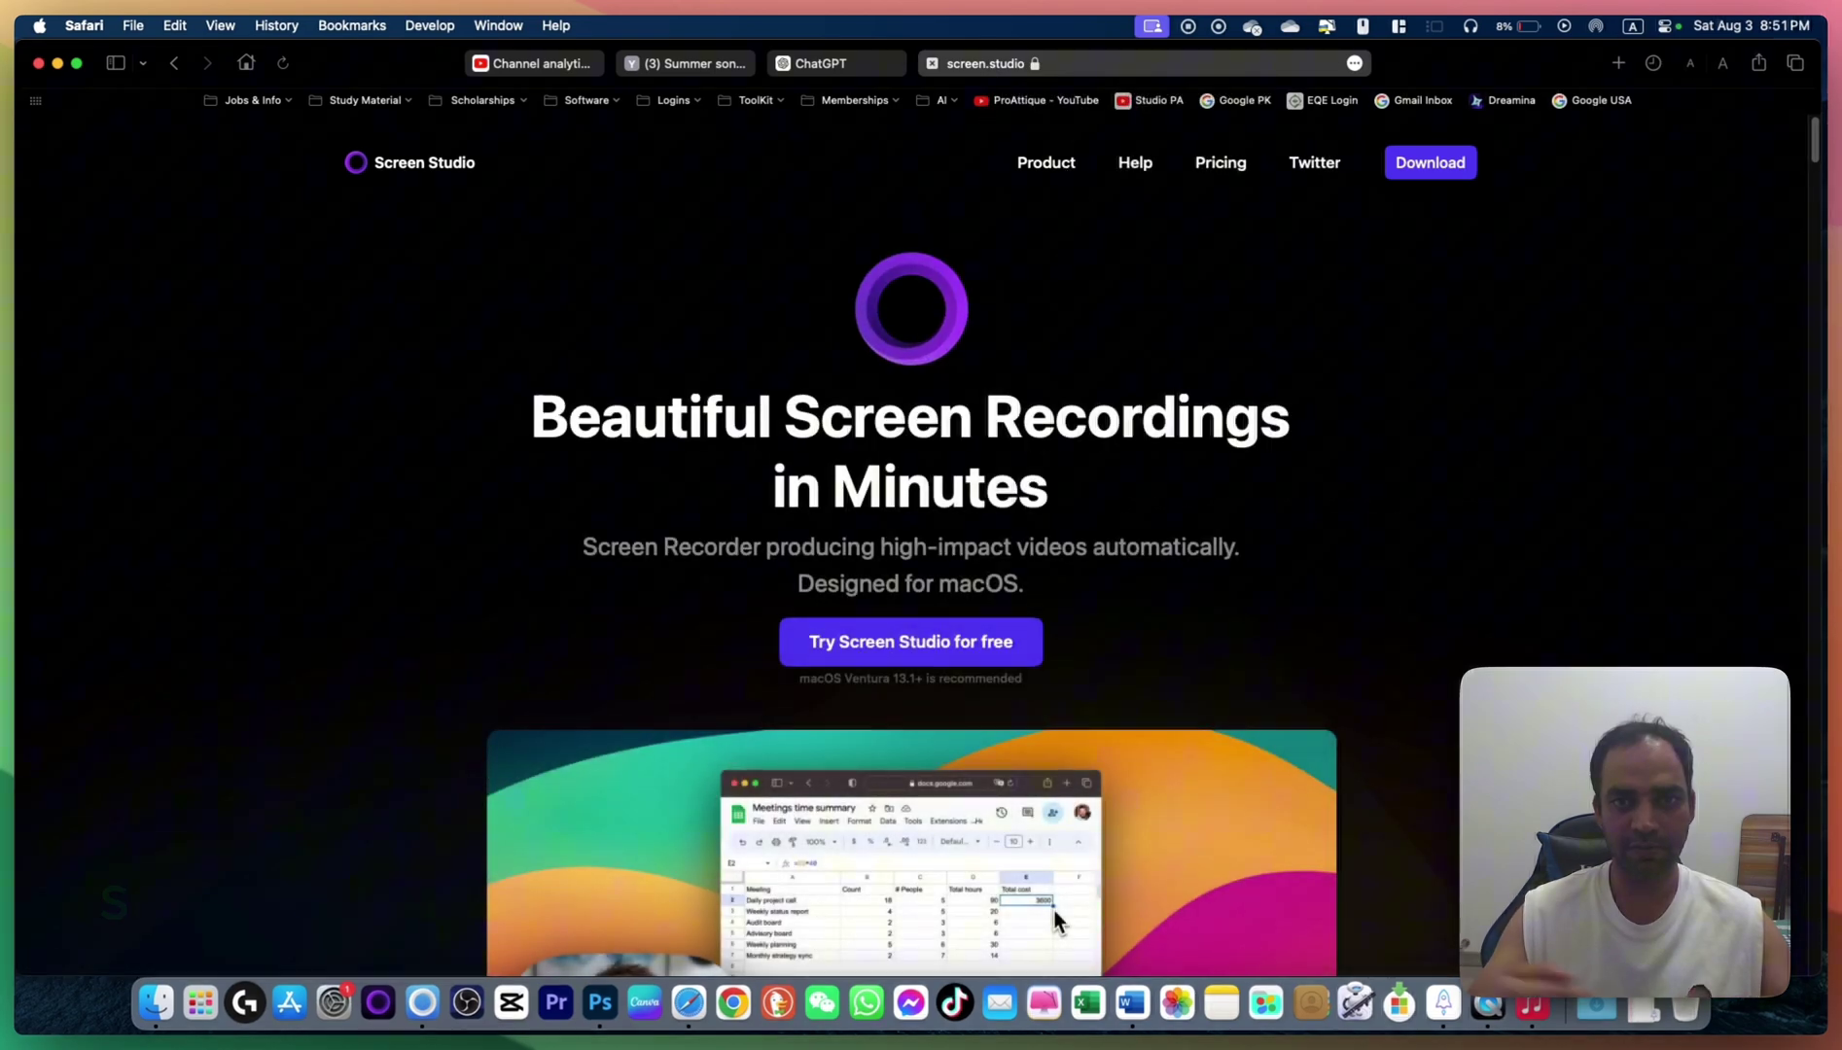
{"action": "scroll", "coordinate": [911, 555], "scroll_direction": "down", "scroll_amount": 1}
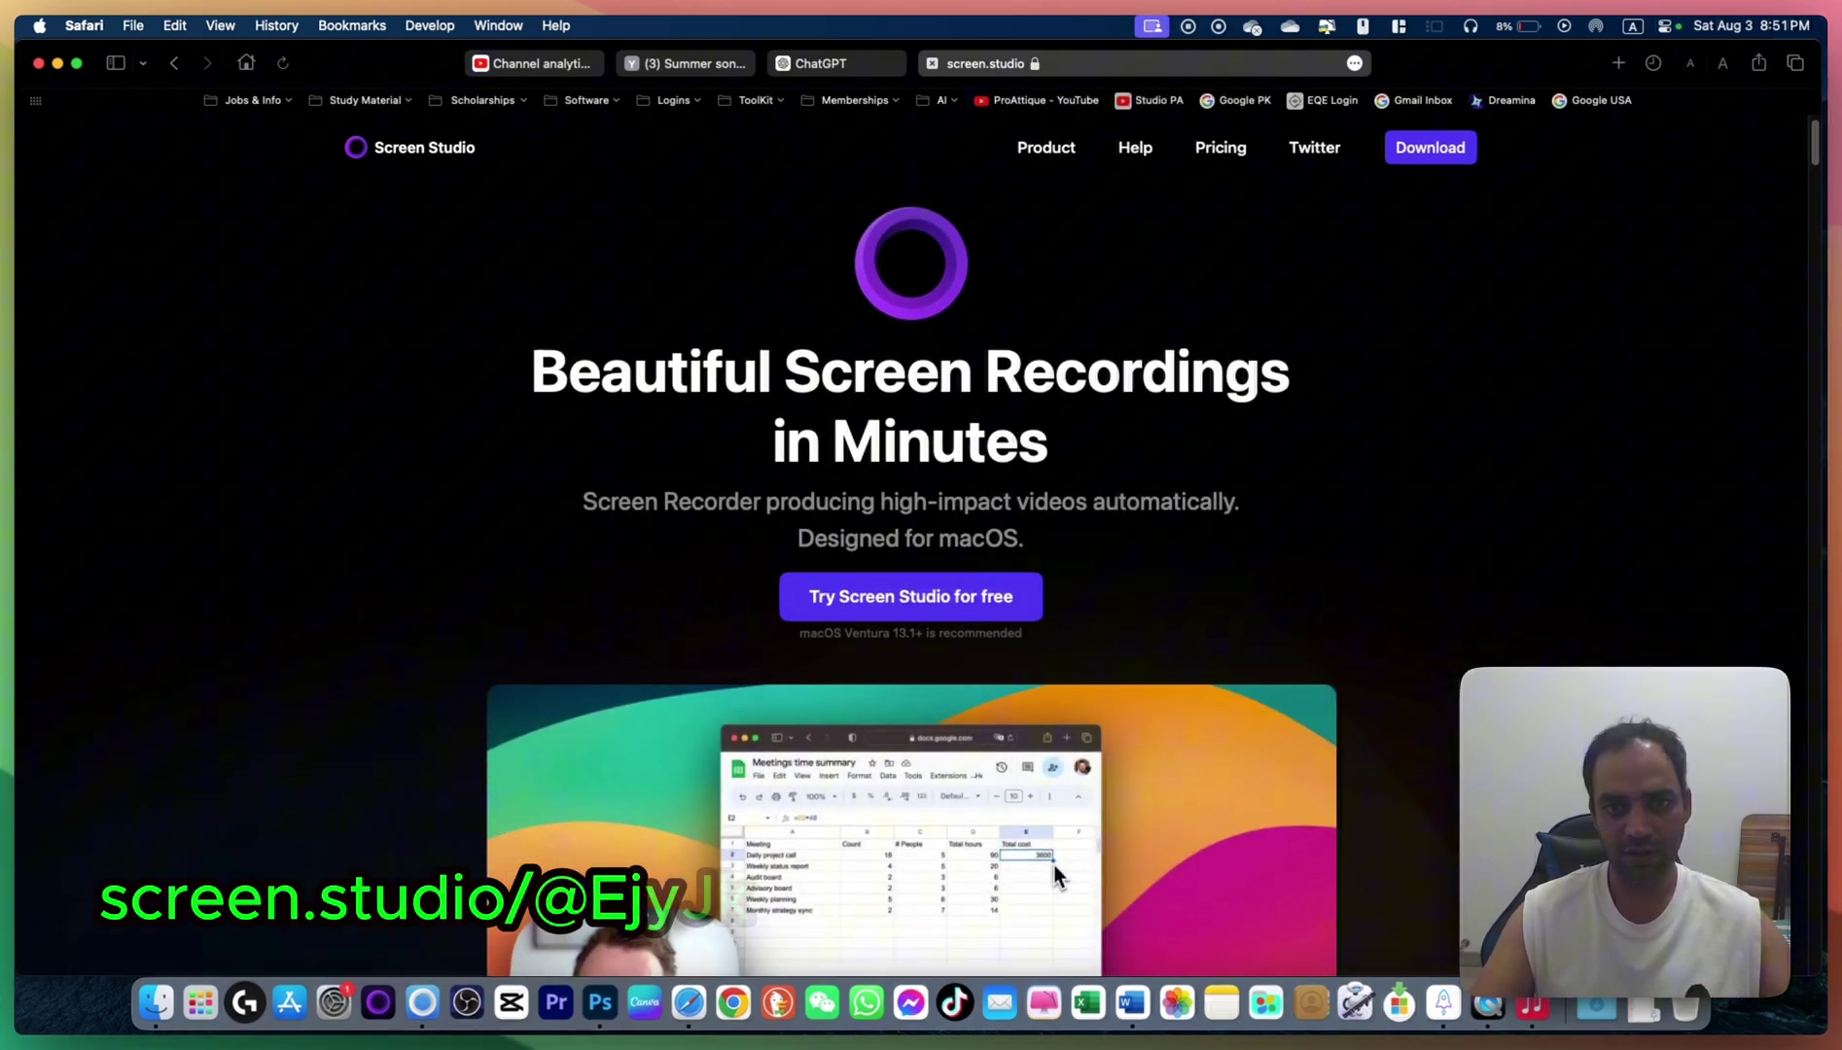
{"action": "scroll", "coordinate": [910, 554], "scroll_direction": "down", "scroll_amount": 1}
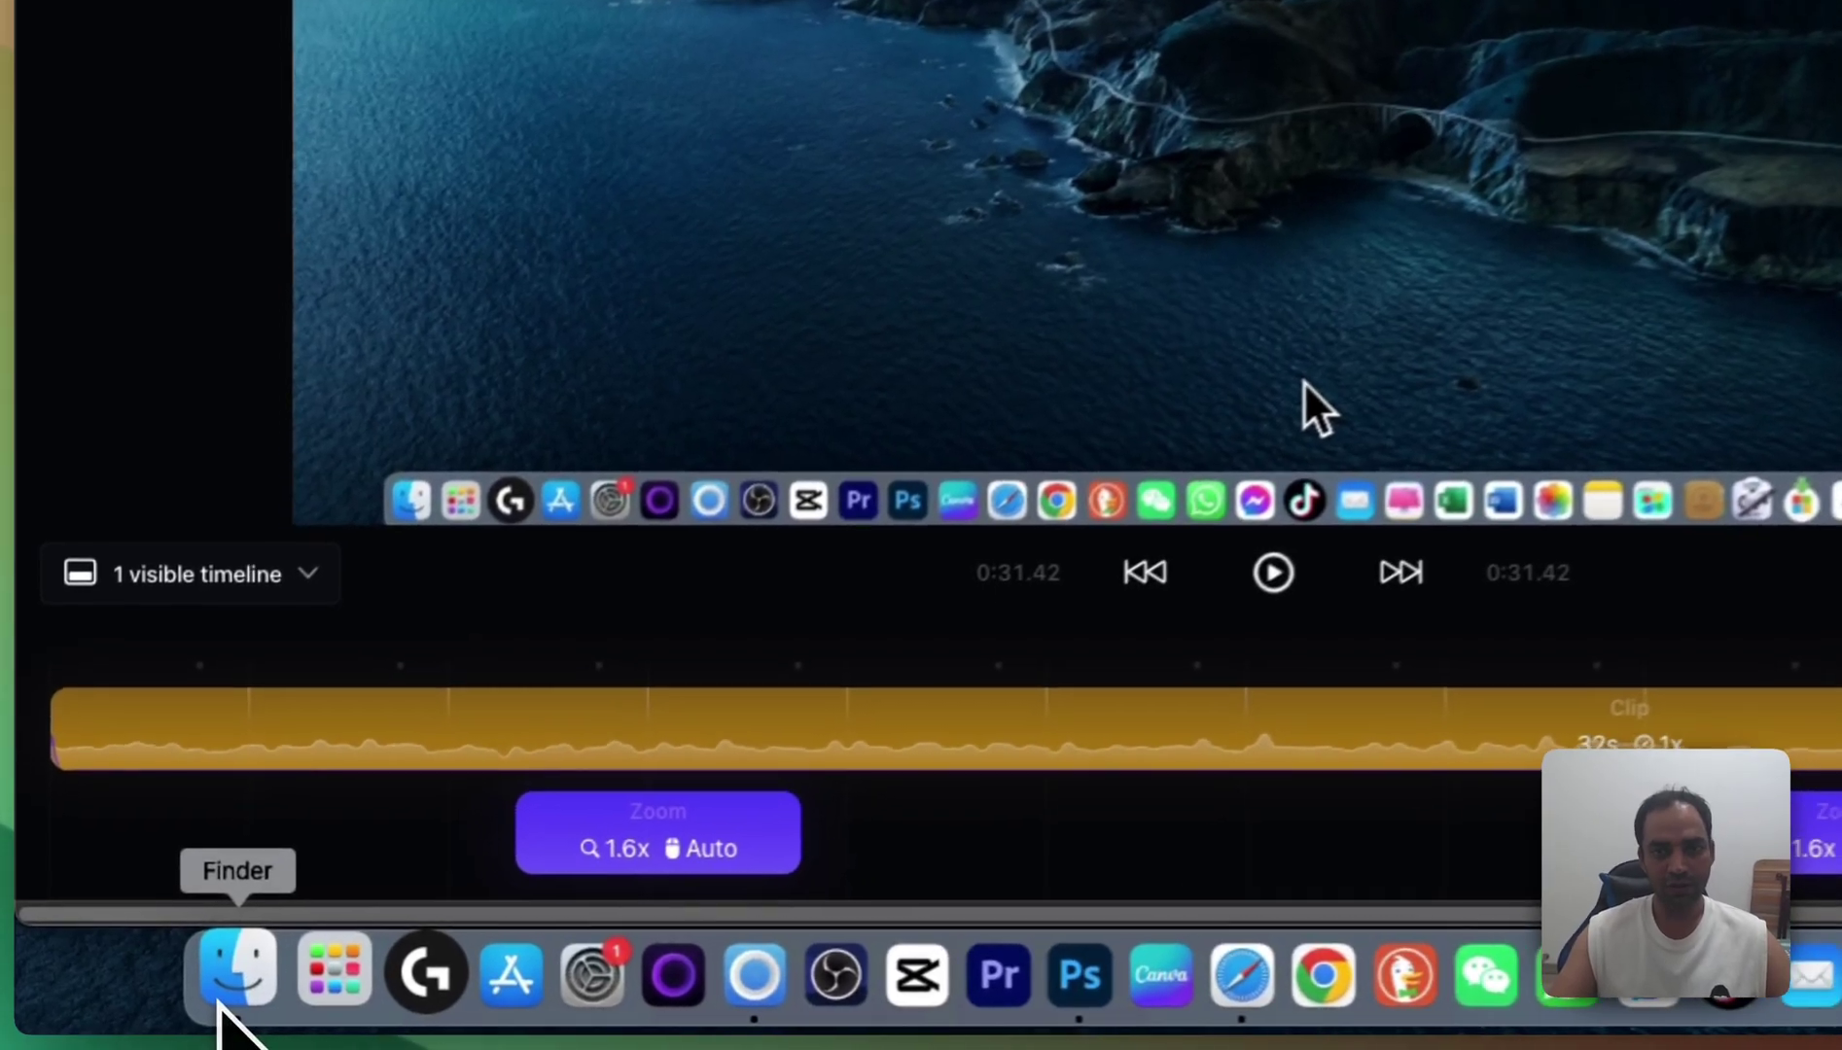
Leave Finder's Downloads folder and bring the Screen Studio editor with project S27R35x back to the front.
{"action": "left_click", "coordinate": [119, 1020]}
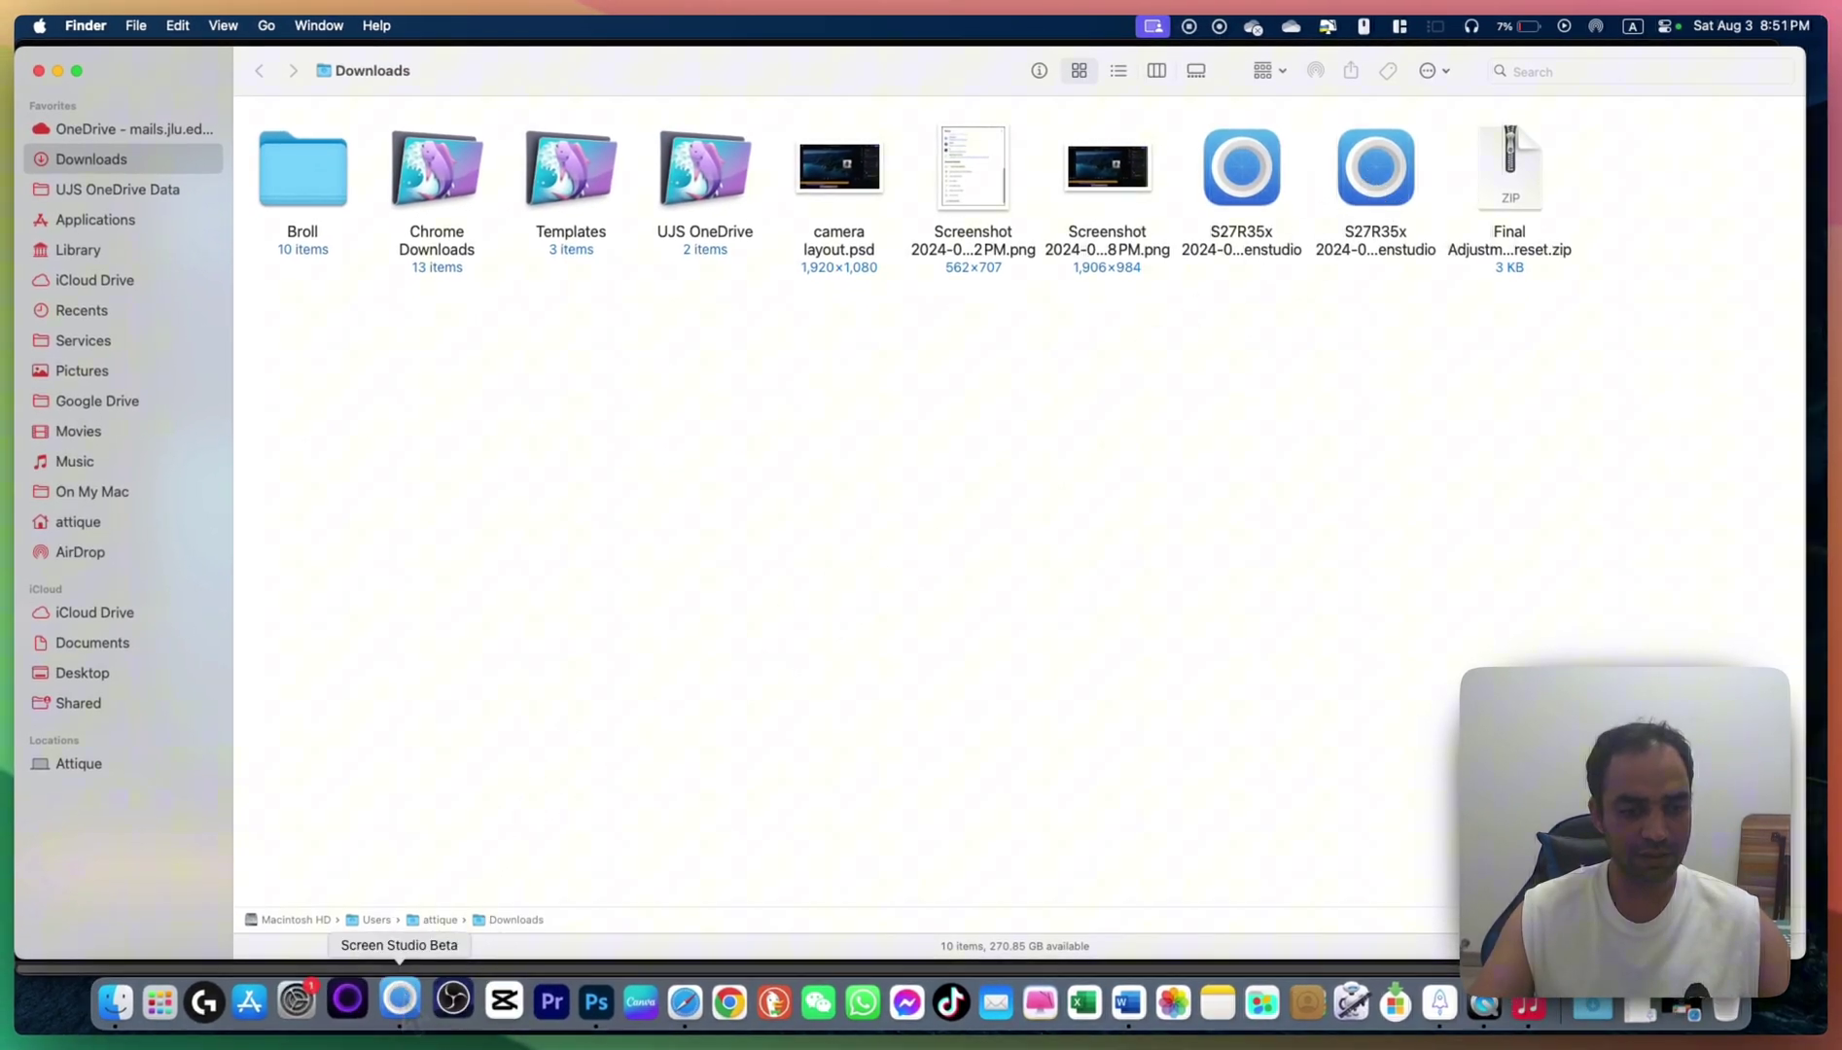
{"action": "left_click", "coordinate": [399, 997]}
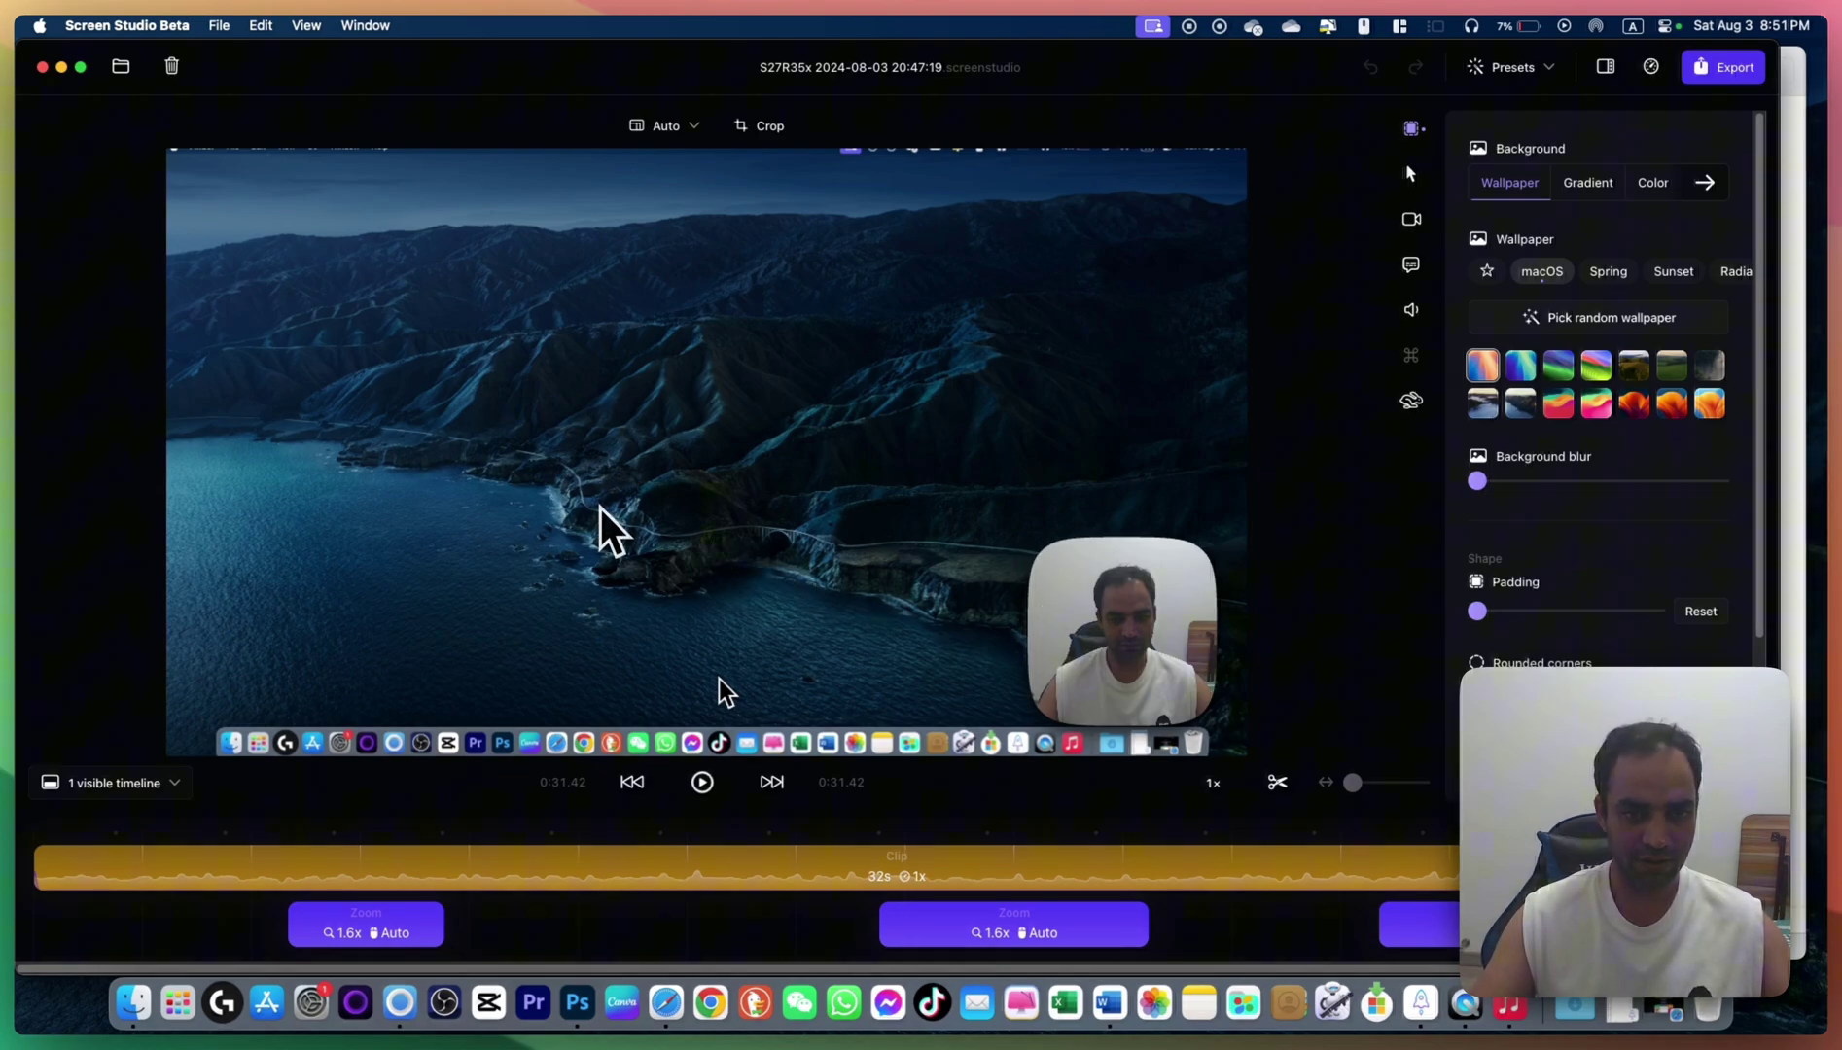
Open the camera settings and turn on the Layouts track among the visible timelines.
{"action": "left_click", "coordinate": [1411, 220]}
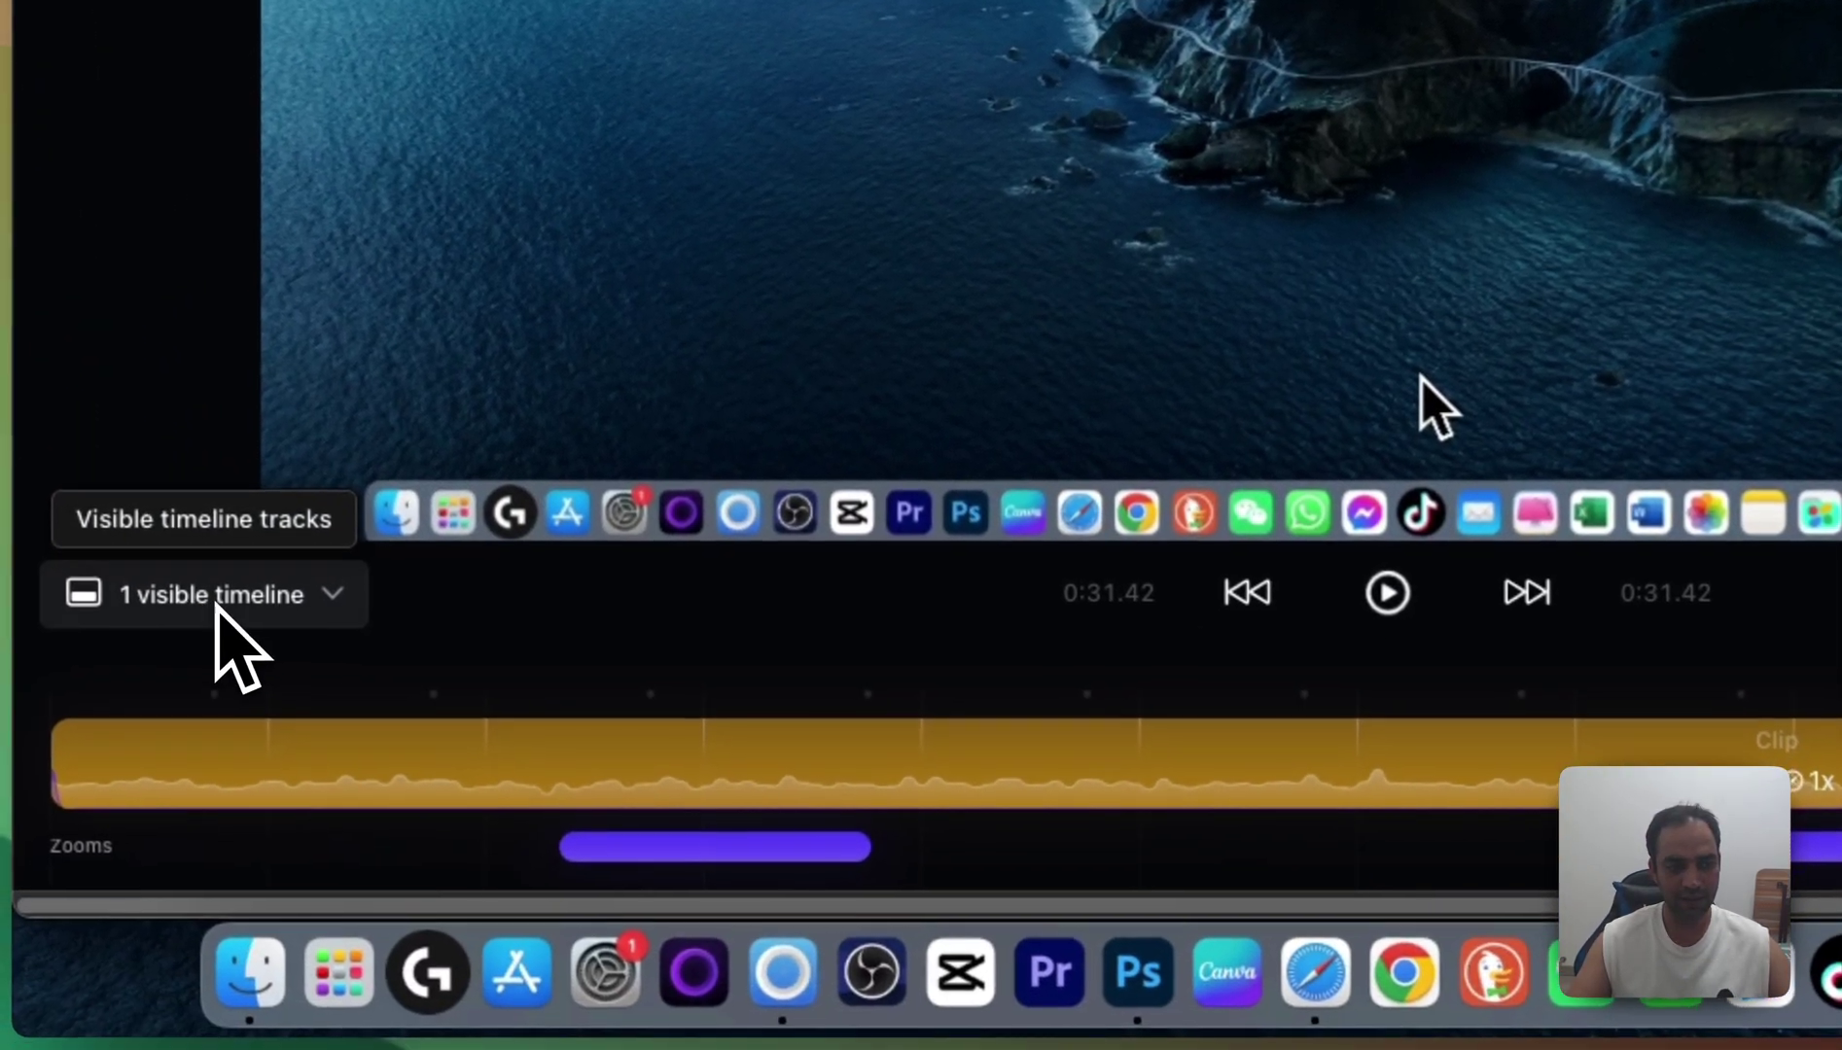
{"action": "left_click", "coordinate": [216, 603]}
{"action": "left_click", "coordinate": [187, 732]}
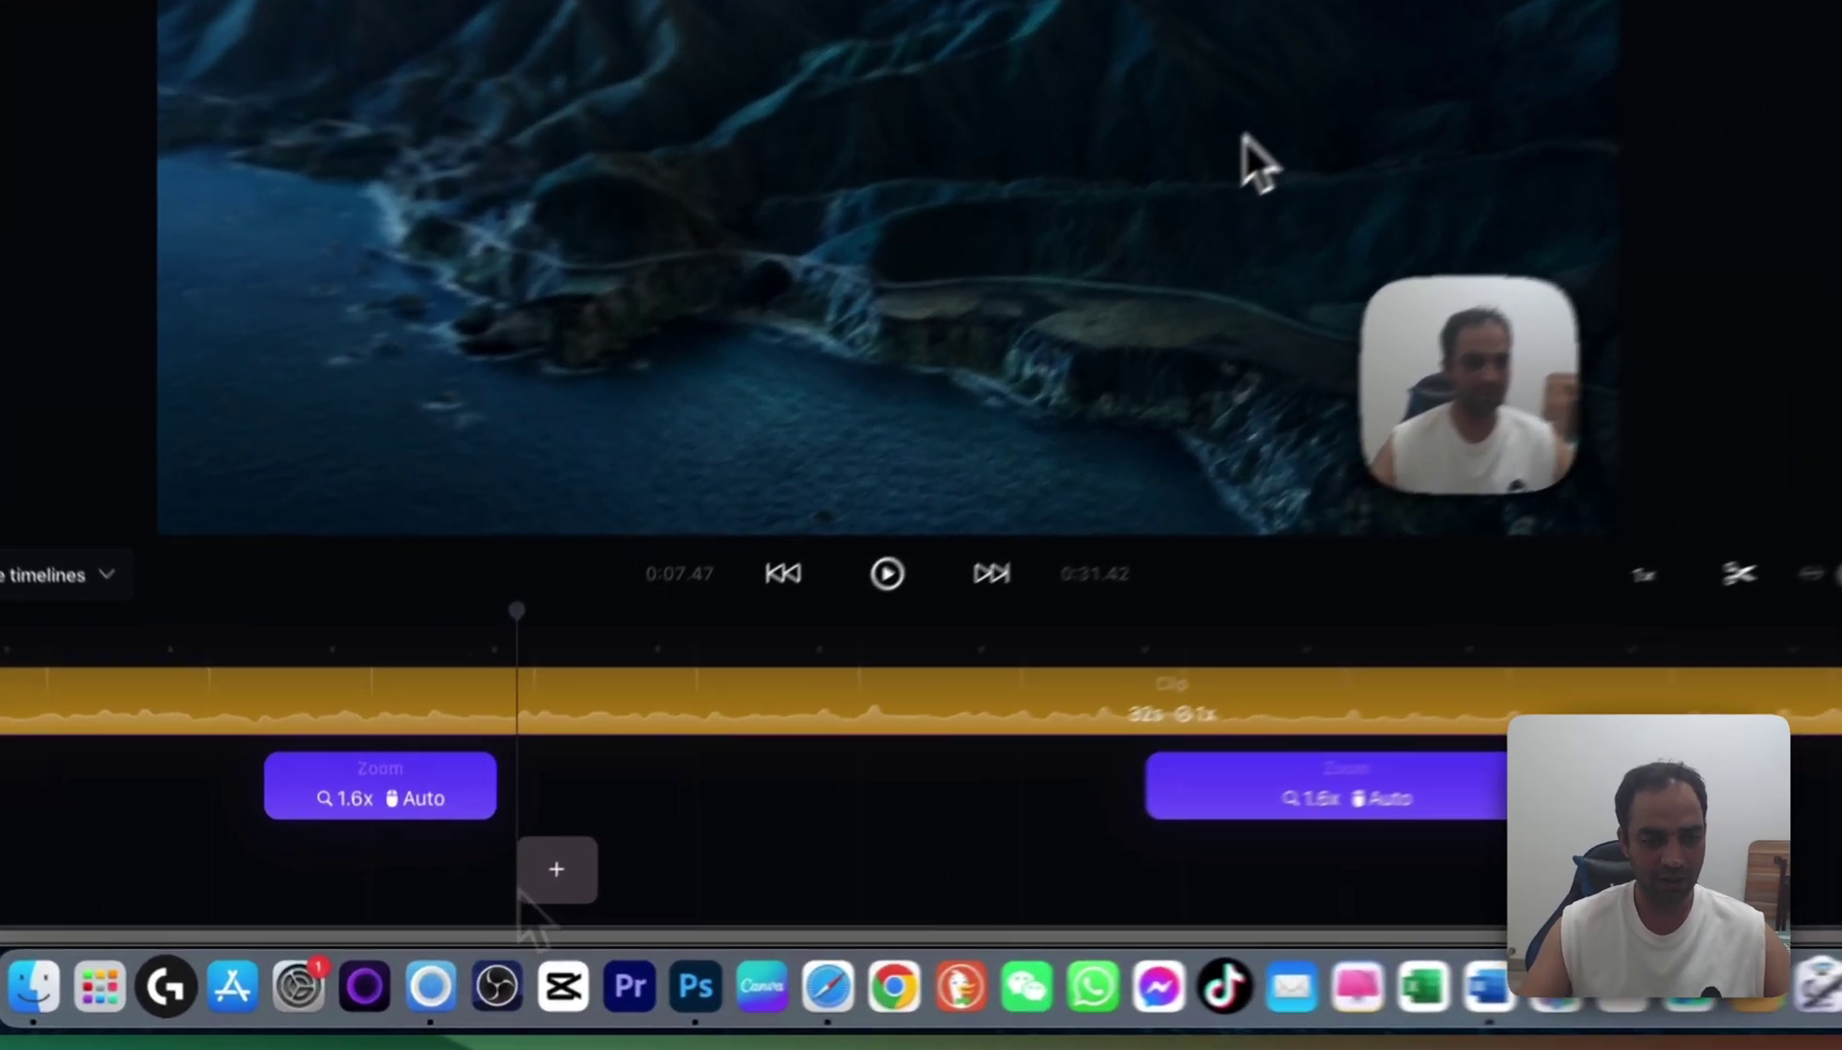
Add a layout block near 0:09, lengthen it, and set it to Both with the webcam at middle-left.
{"action": "left_click", "coordinate": [459, 935]}
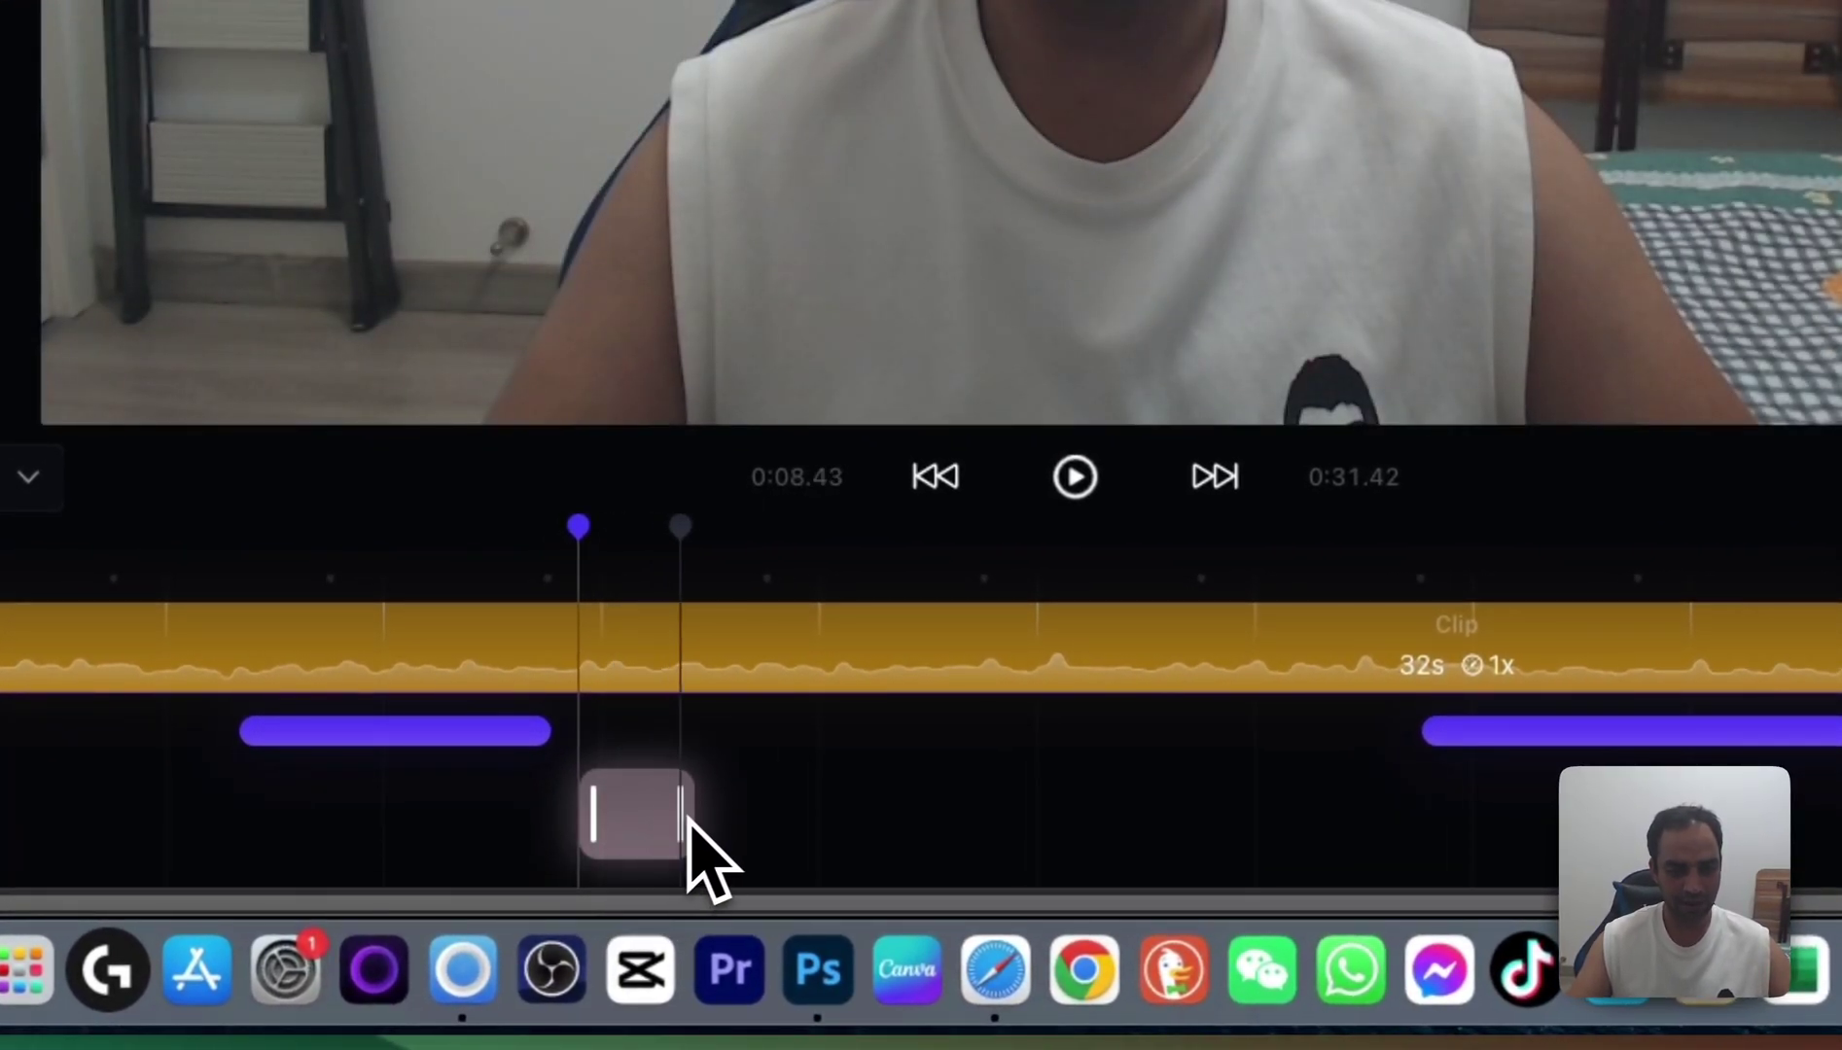
{"action": "left_click_drag", "start_coordinate": [687, 820], "coordinate": [827, 823]}
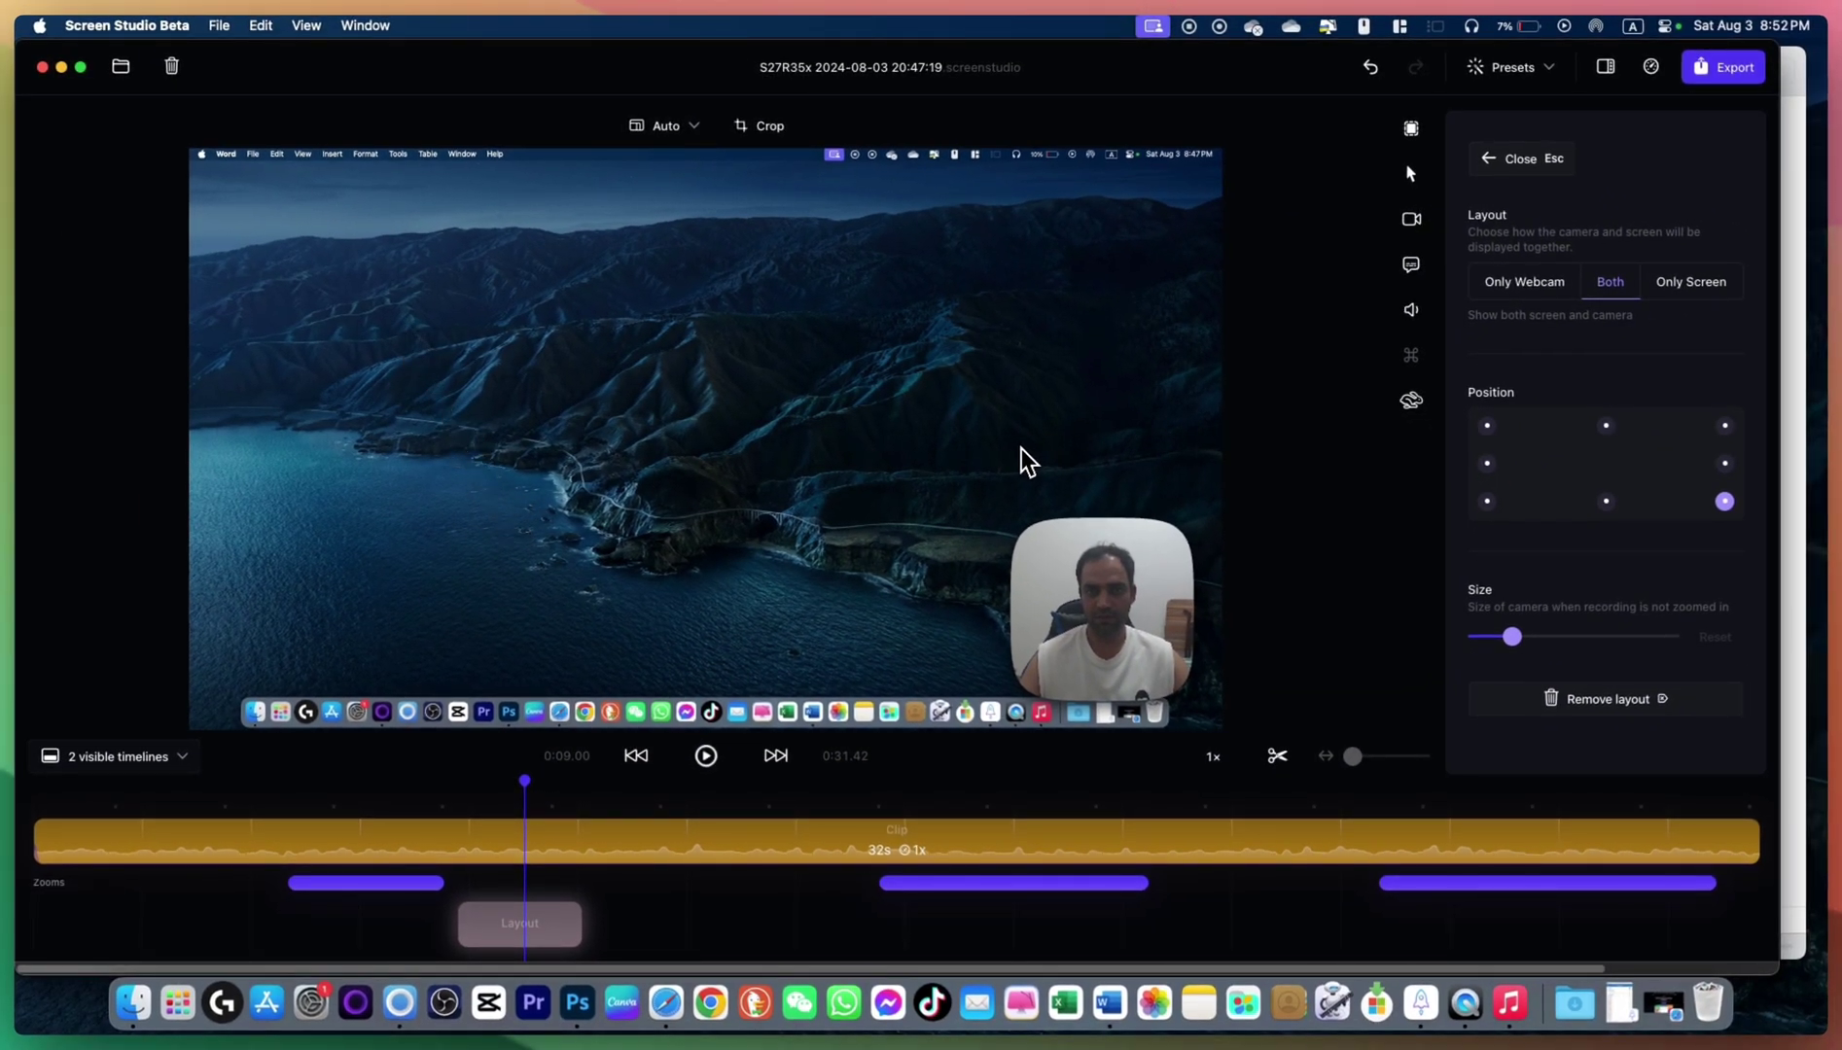
{"action": "left_click", "coordinate": [1697, 282]}
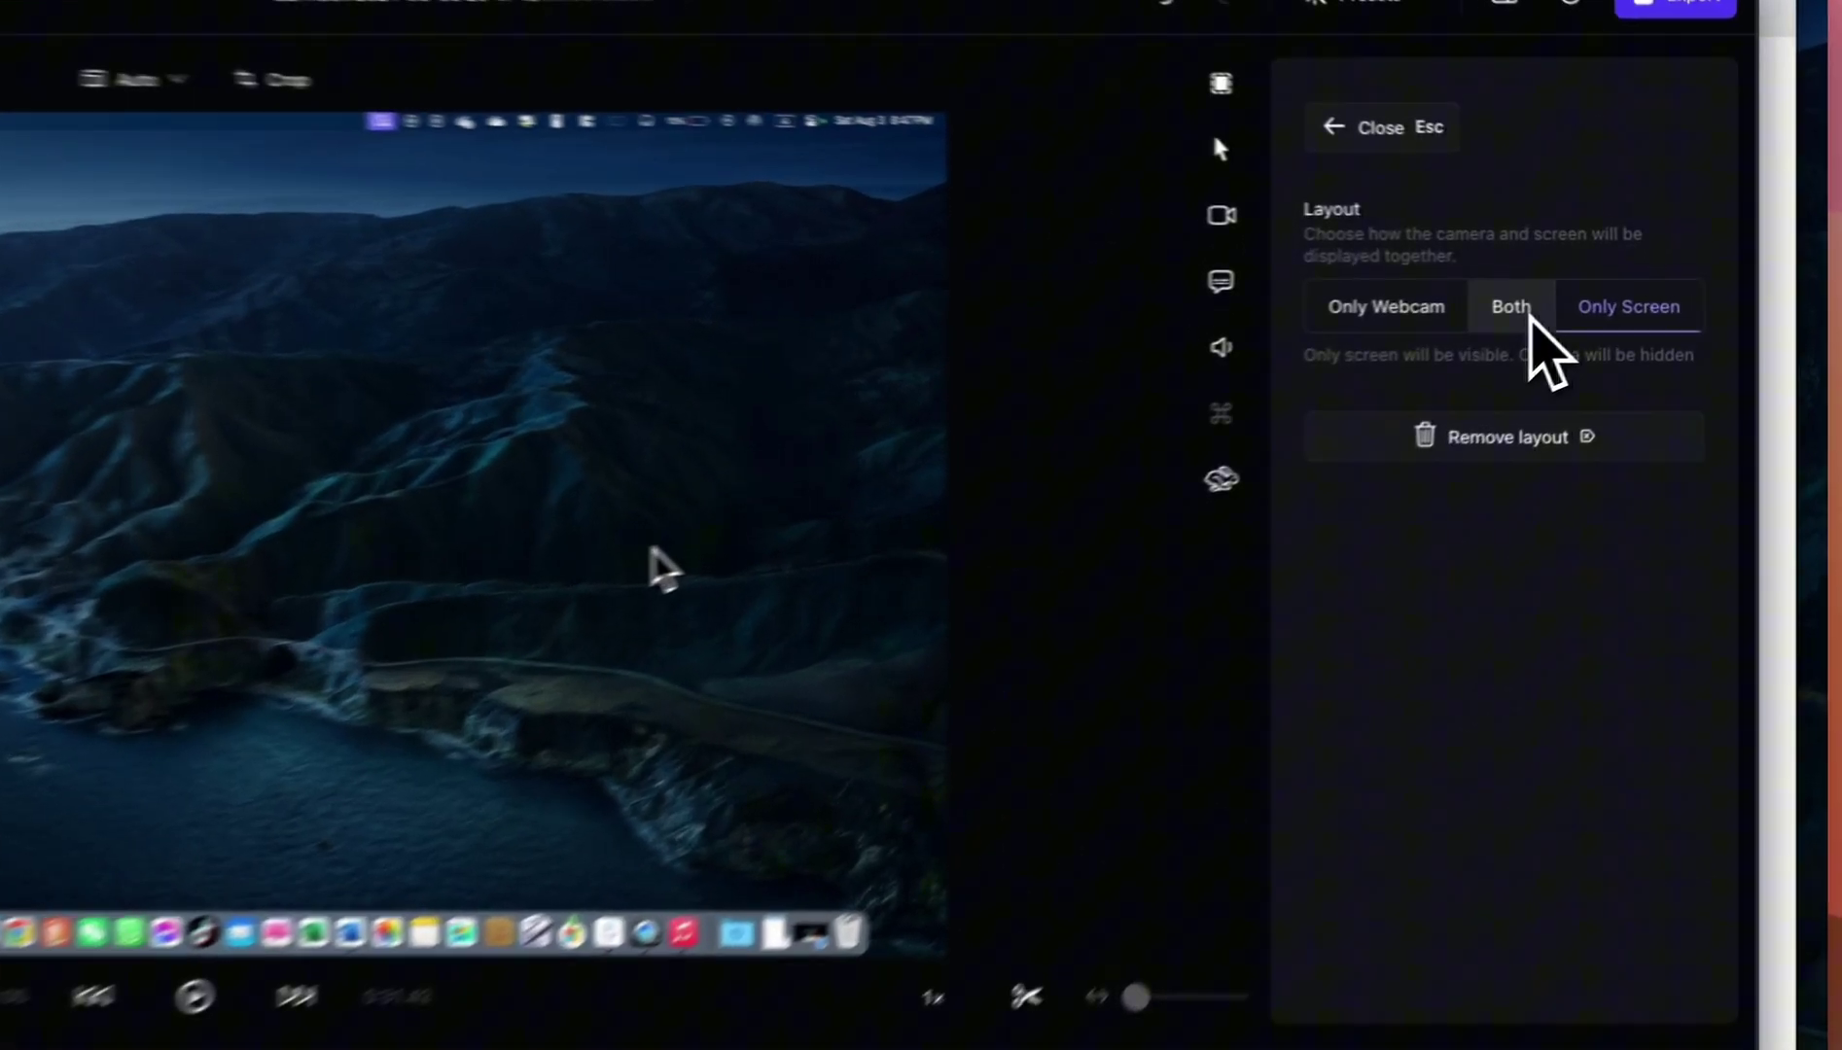
{"action": "left_click", "coordinate": [1621, 284]}
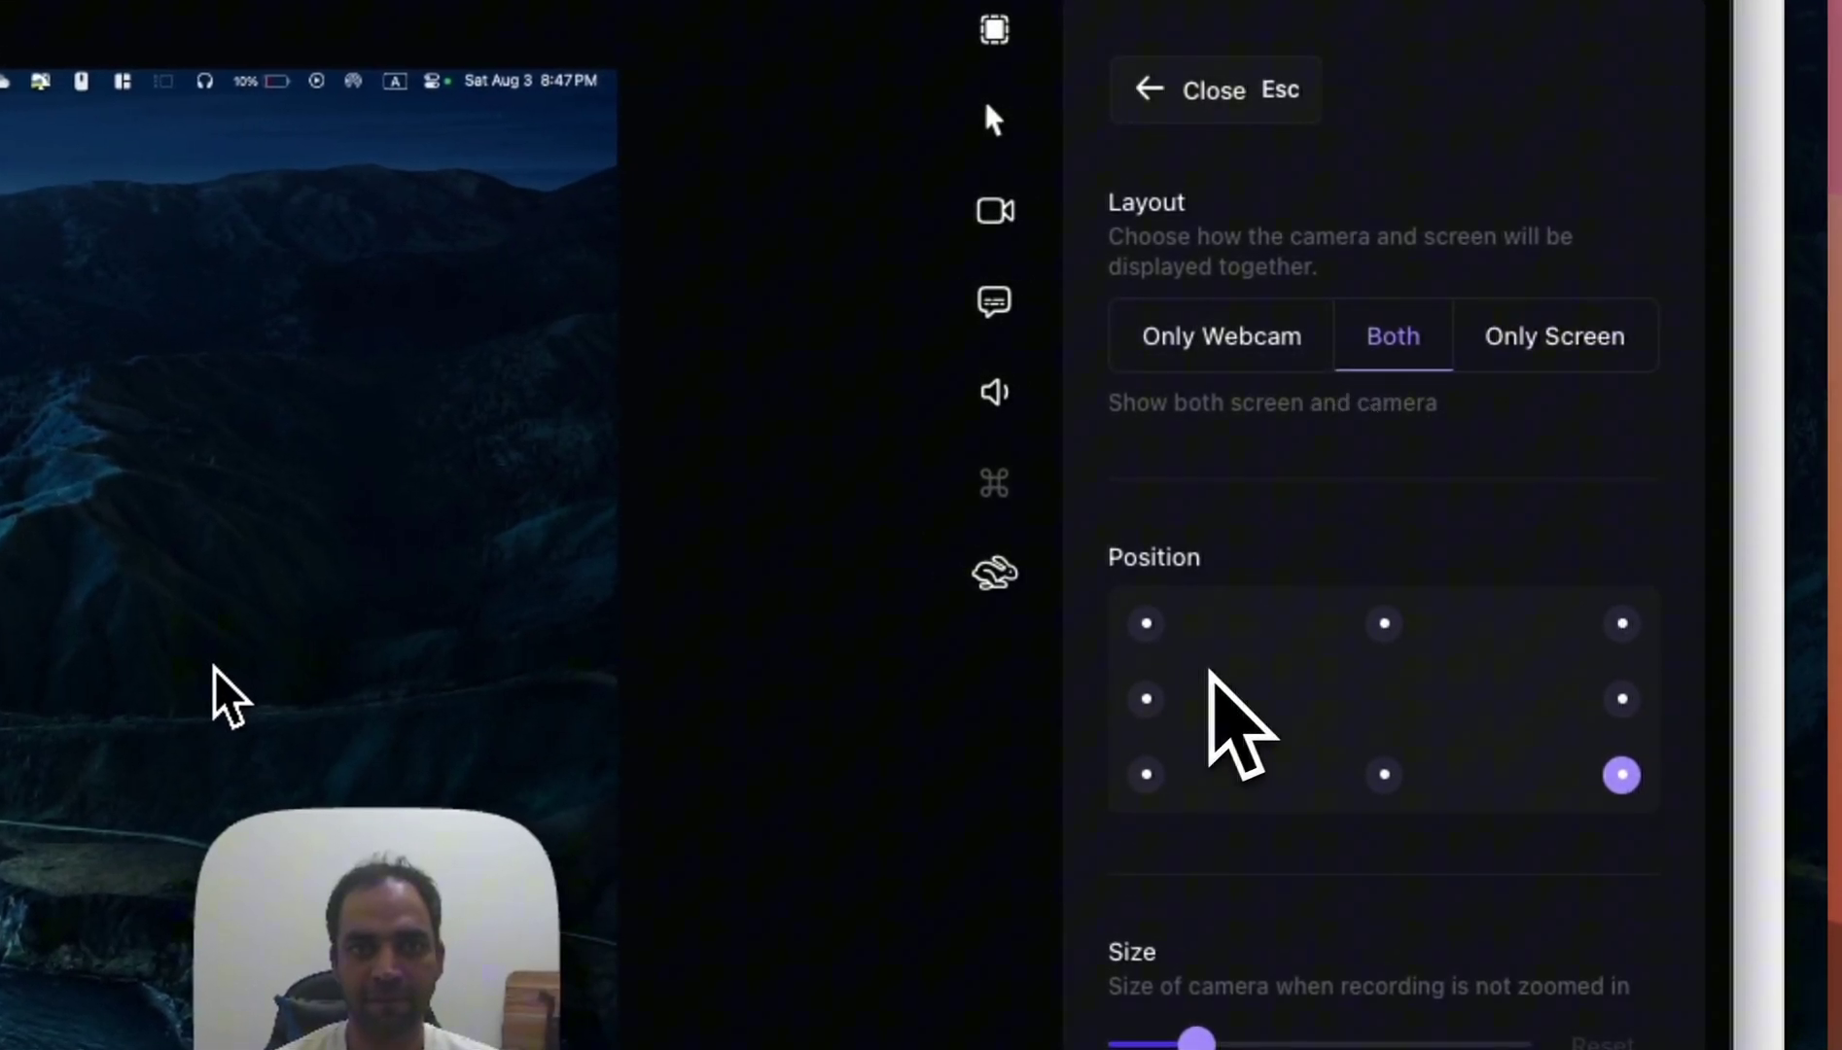
{"action": "left_click", "coordinate": [1147, 698]}
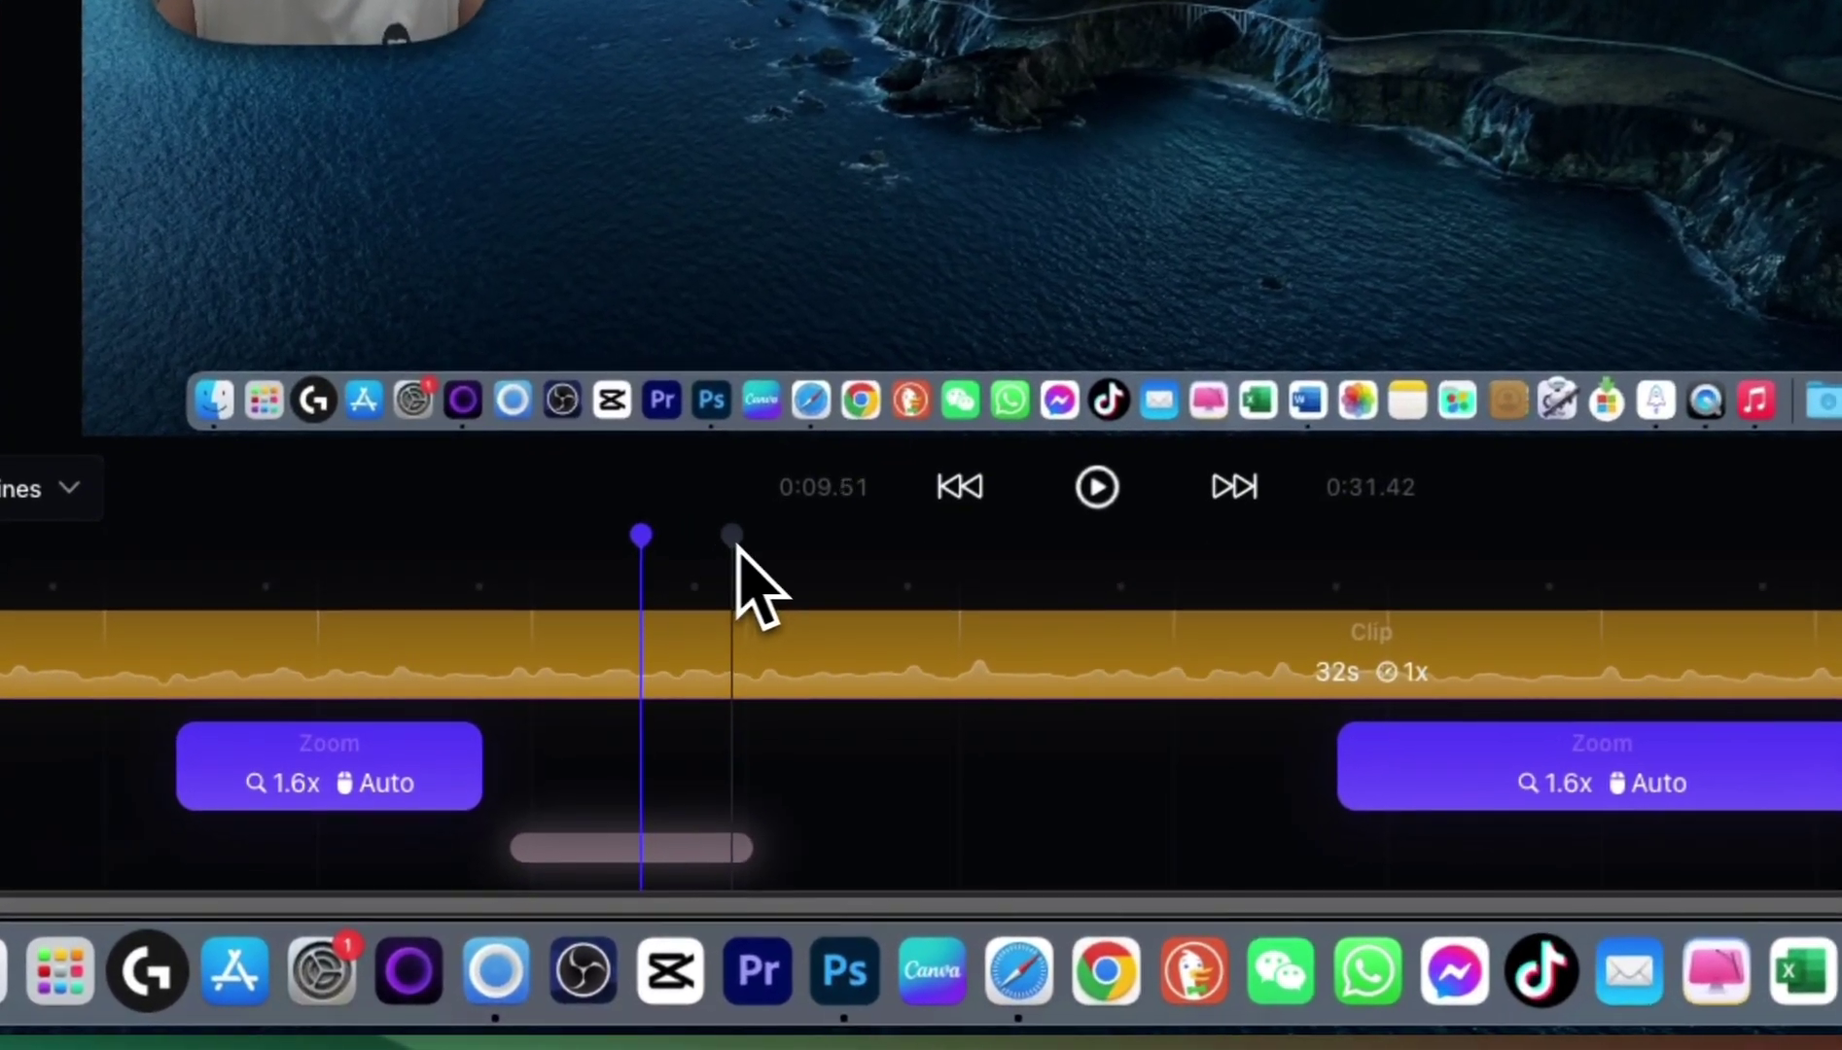
Add a second layout block after the first and stretch it to span roughly 0:19–0:31.
{"action": "left_click", "coordinate": [739, 837]}
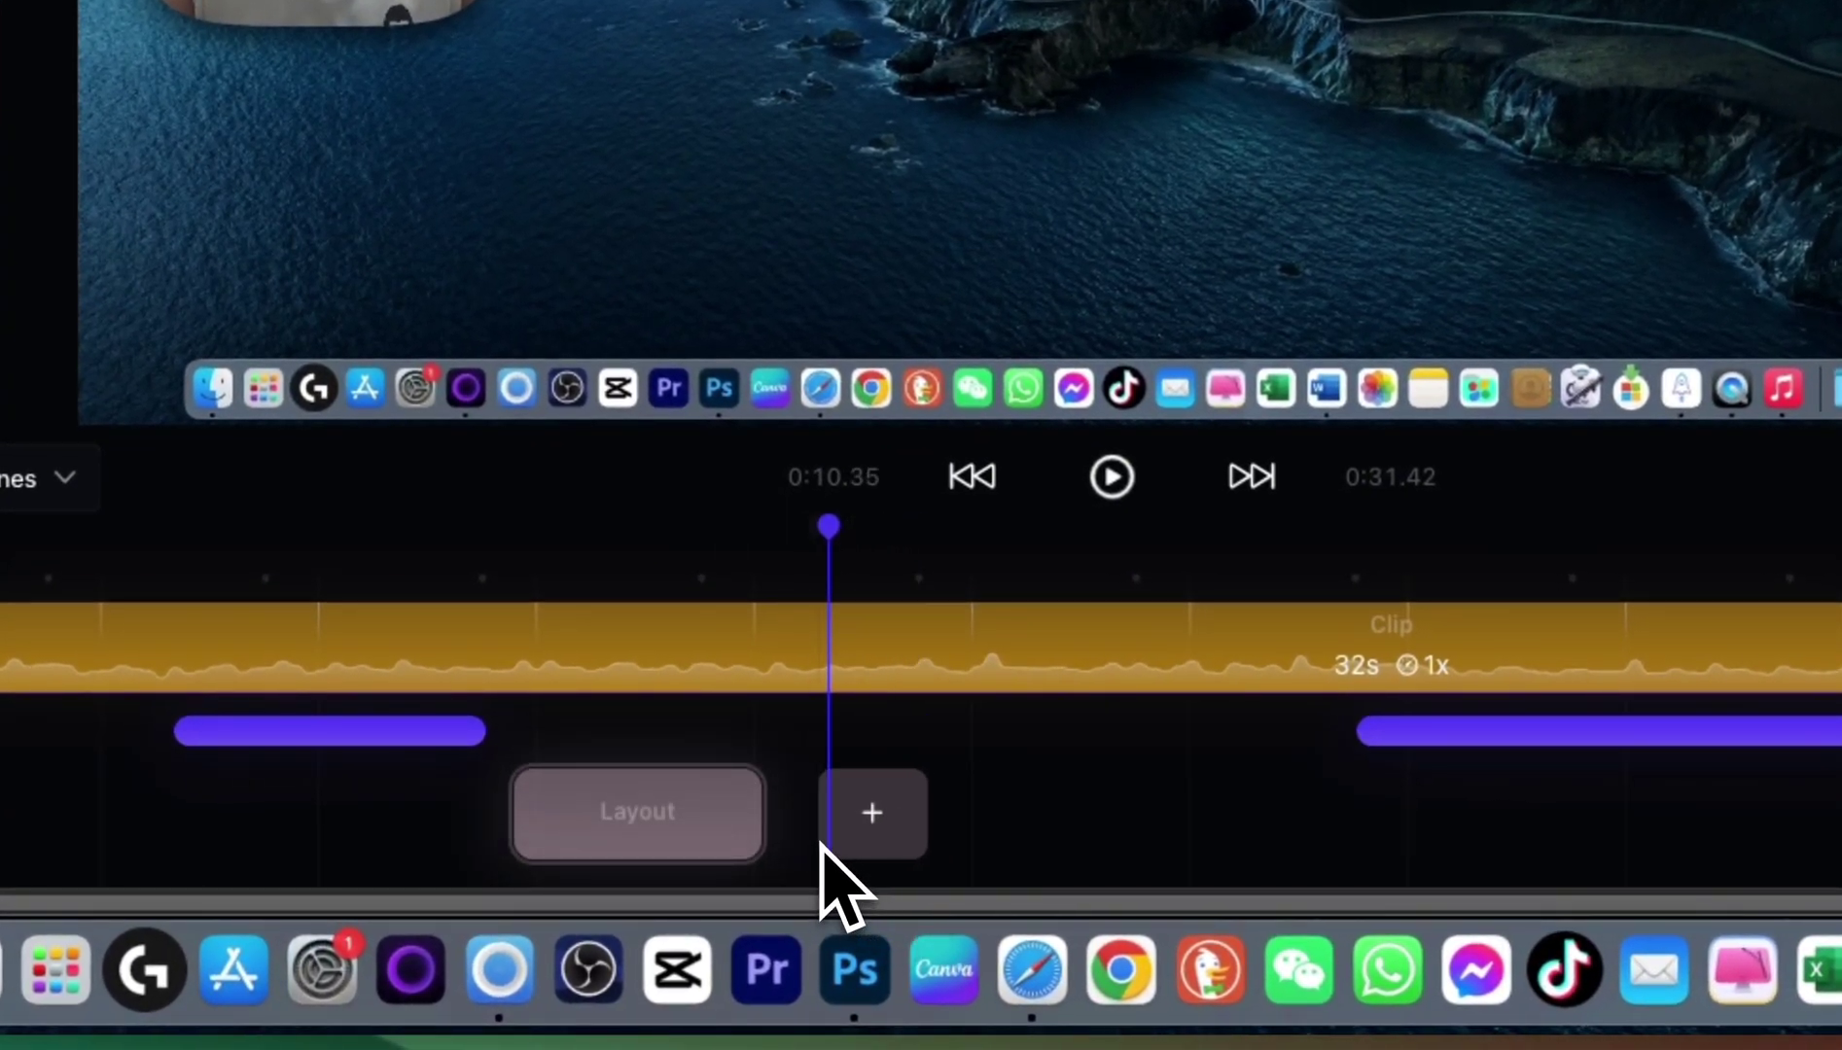
{"action": "left_click", "coordinate": [826, 844]}
{"action": "left_click_drag", "start_coordinate": [906, 843], "coordinate": [1198, 798]}
{"action": "left_click", "coordinate": [1035, 822]}
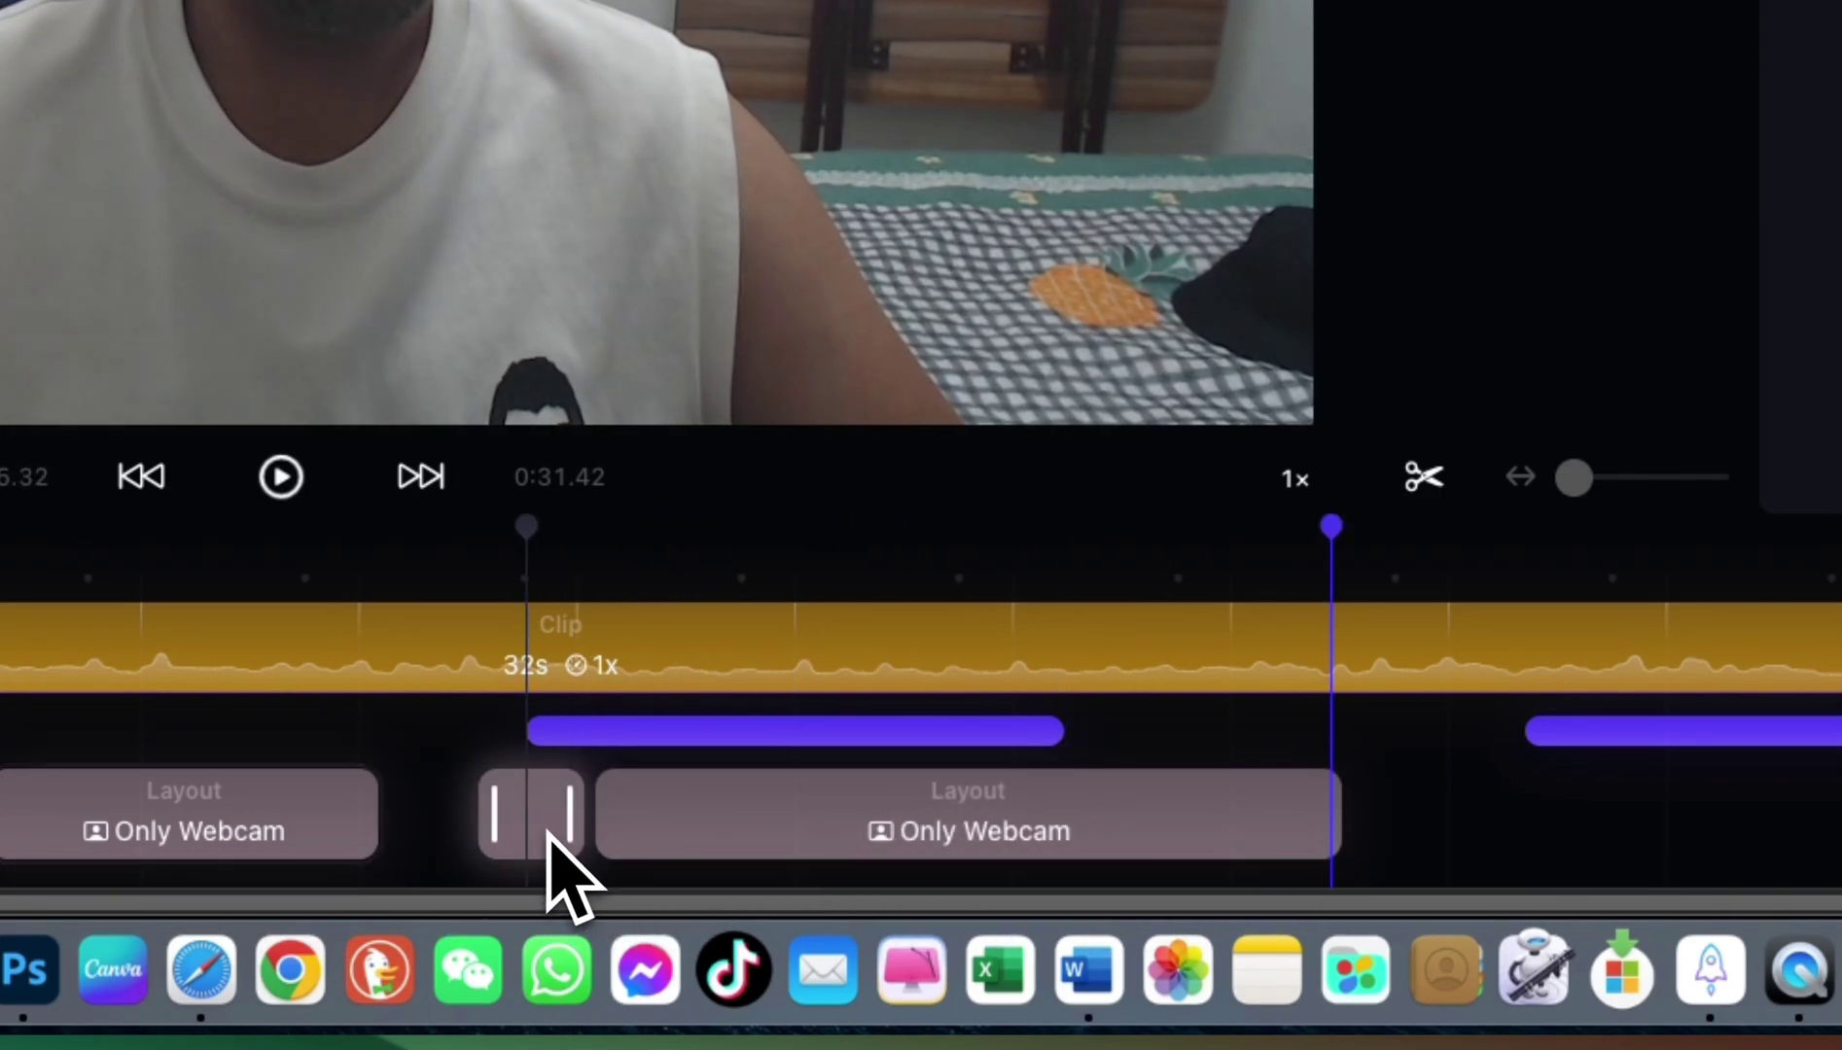
Widen the small layout block and slide it to a new spot along the track.
{"action": "left_click", "coordinate": [552, 829]}
{"action": "left_click_drag", "start_coordinate": [568, 822], "coordinate": [978, 807]}
{"action": "left_click_drag", "start_coordinate": [780, 834], "coordinate": [721, 865]}
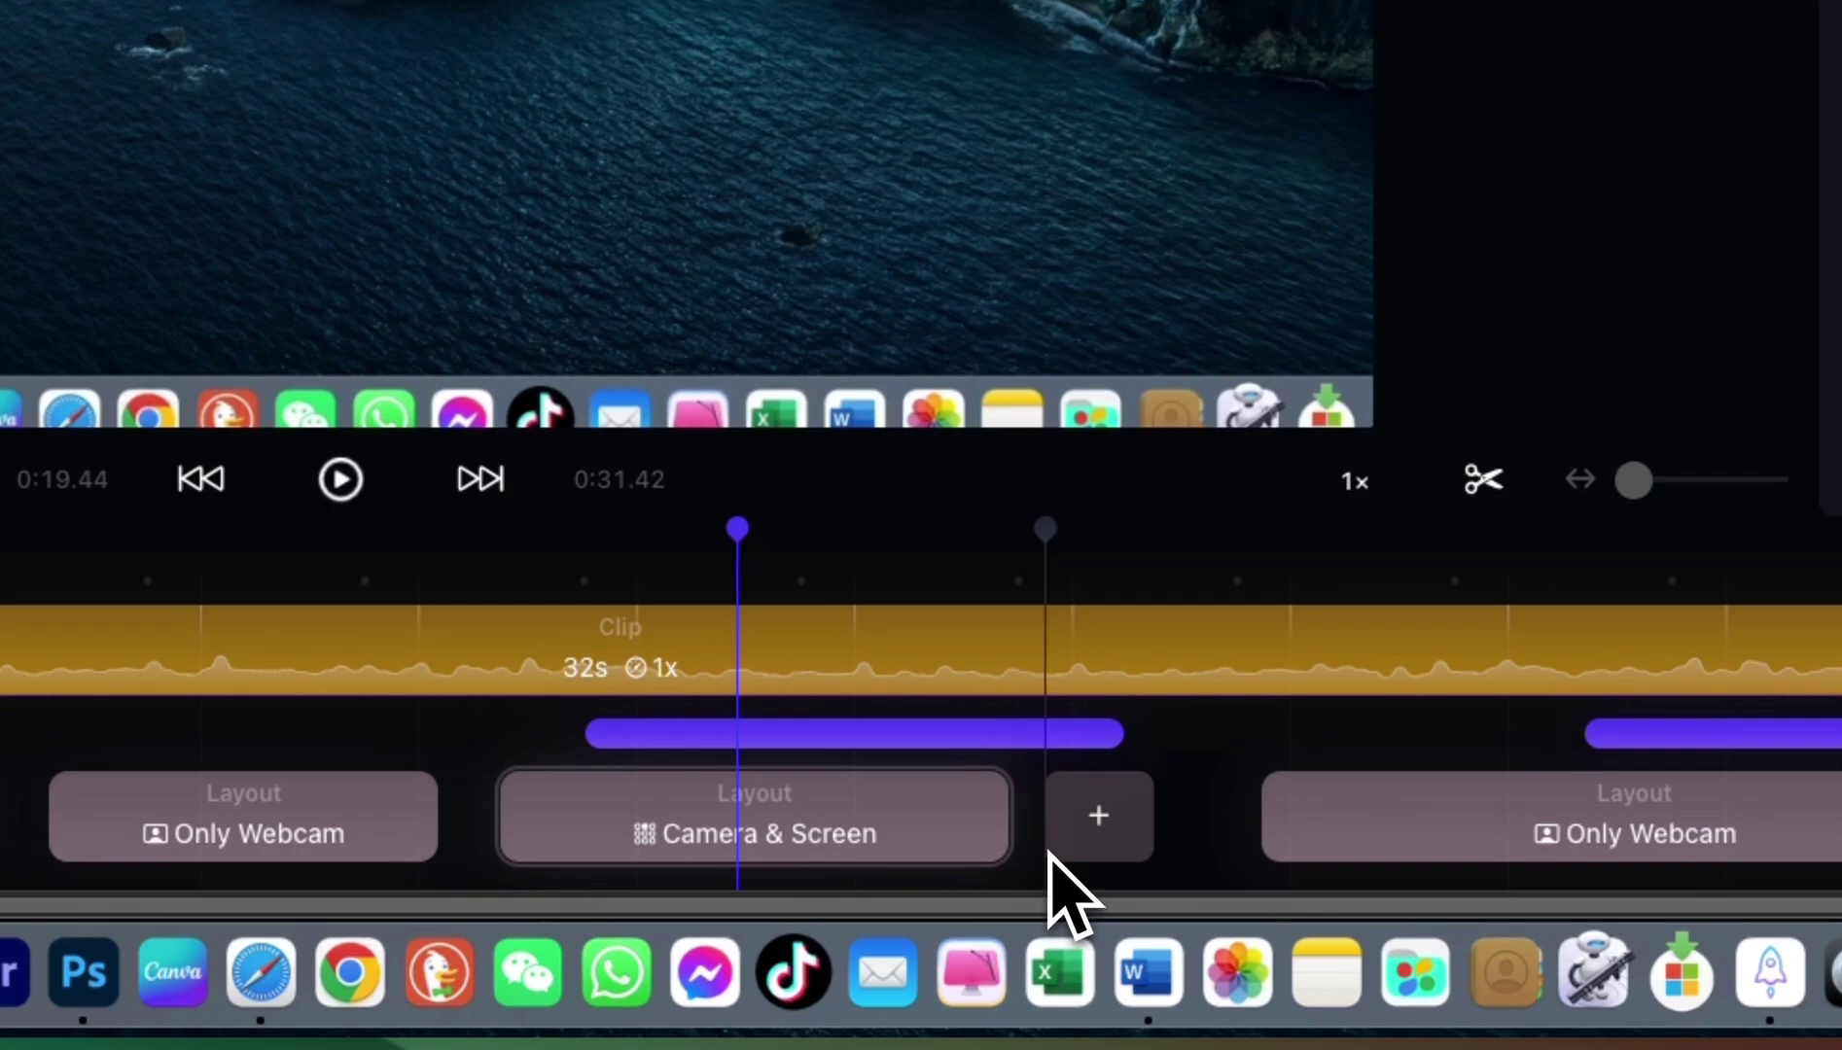
Add and lengthen another layout block, setting it to Camera & Screen with the webcam middle-right.
{"action": "left_click", "coordinate": [1053, 856]}
{"action": "left_click_drag", "start_coordinate": [1140, 834], "coordinate": [1199, 831]}
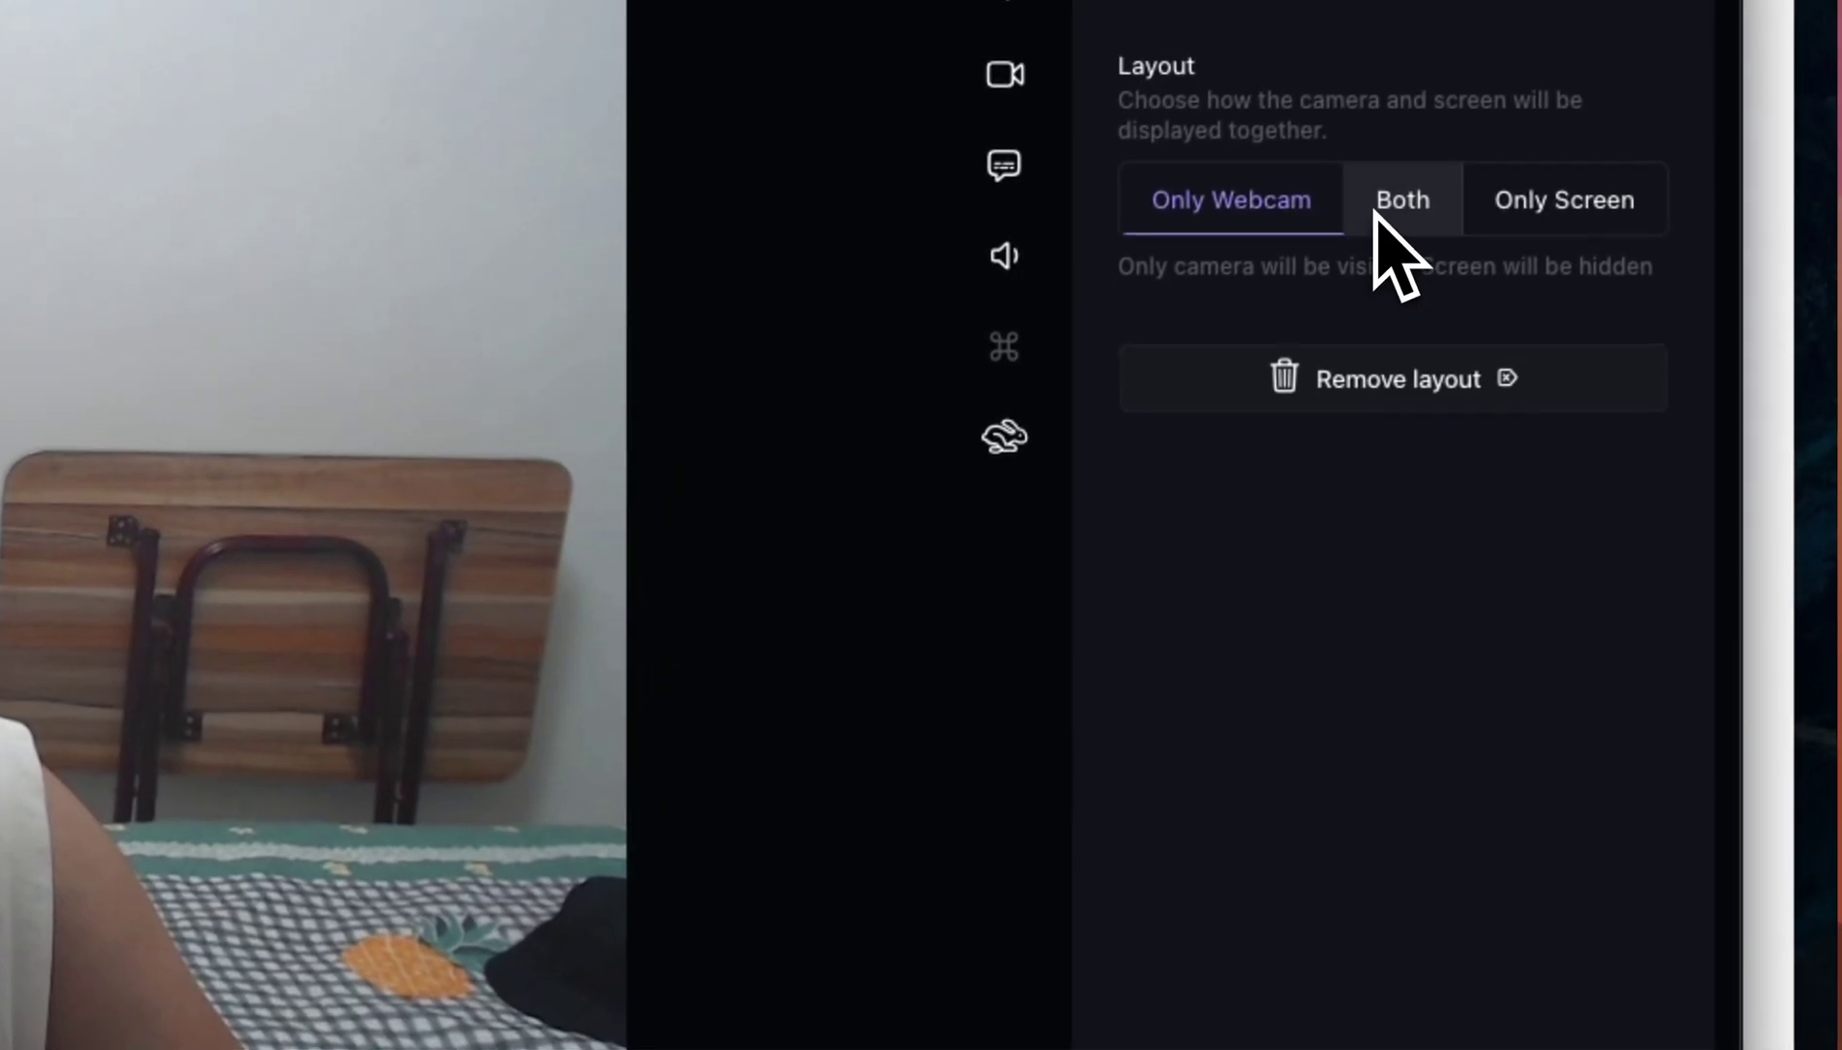
{"action": "left_click", "coordinate": [1381, 209]}
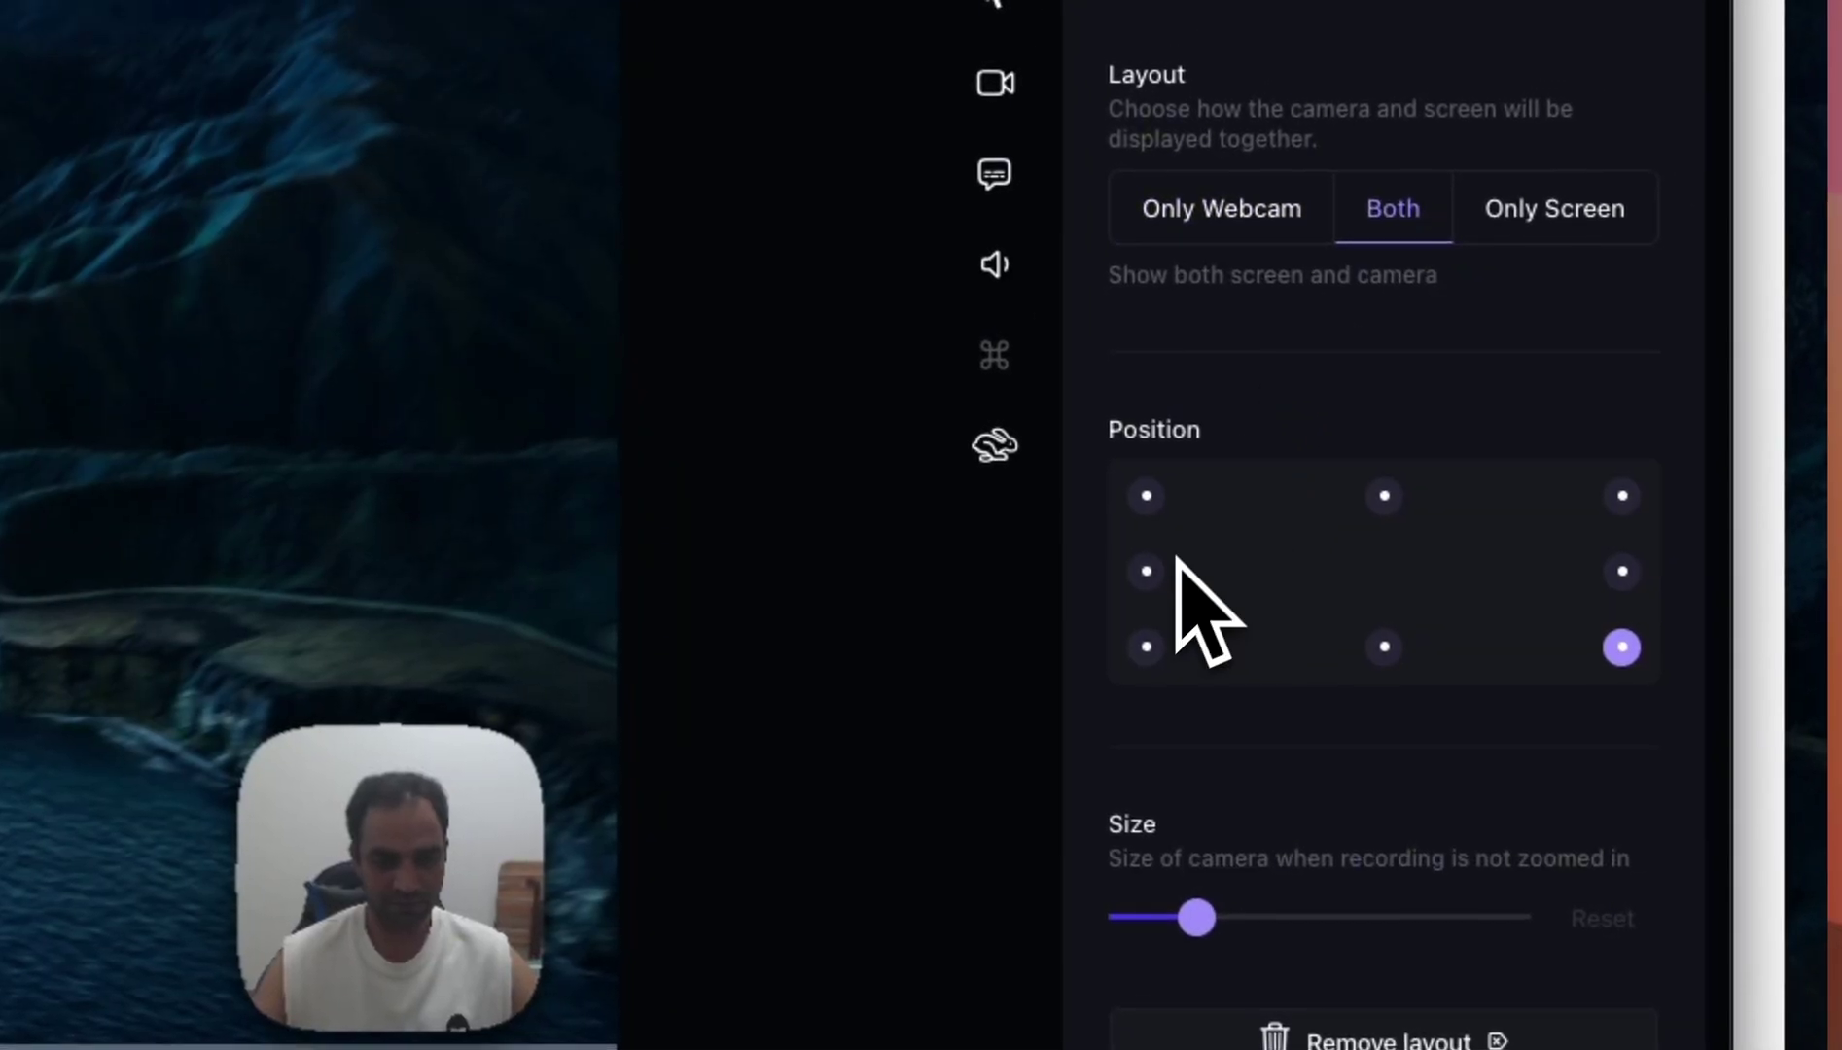
{"action": "left_click", "coordinate": [1621, 571]}
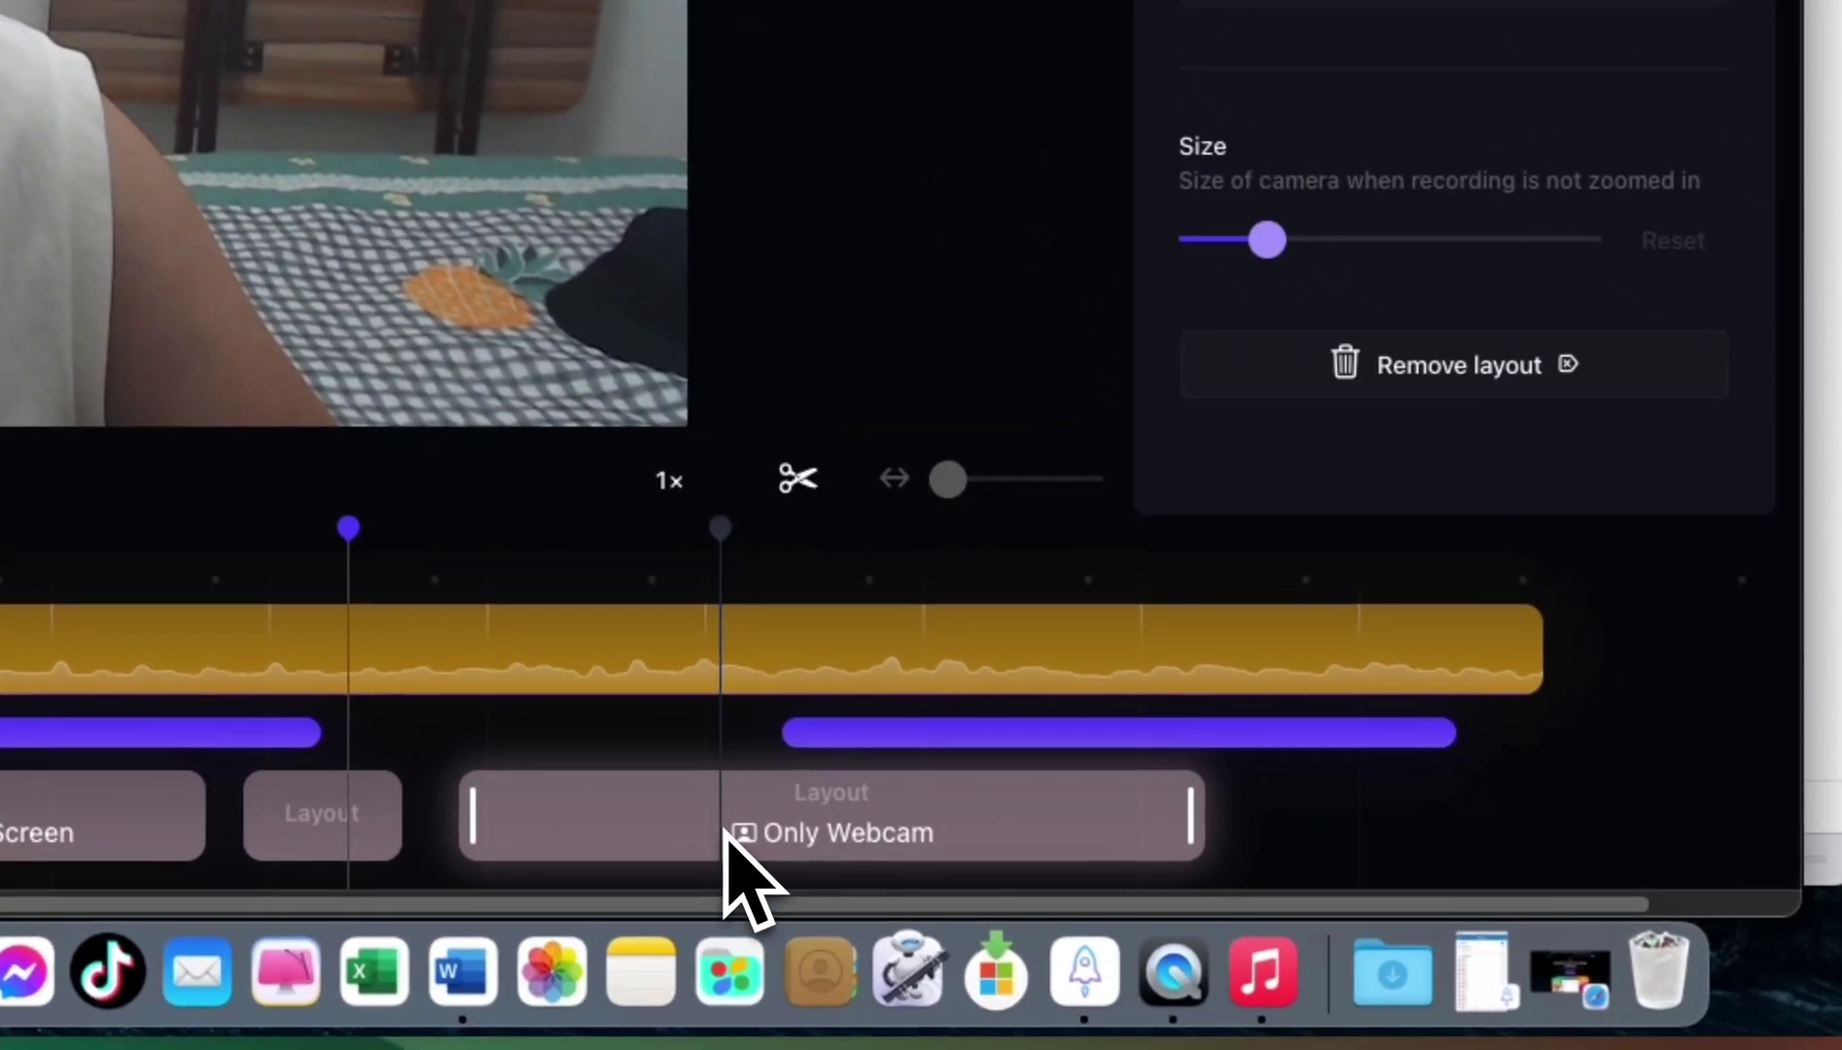
Switch the later Only Webcam block to Camera & Screen and add an Only Screen block at the start.
{"action": "left_click", "coordinate": [749, 851]}
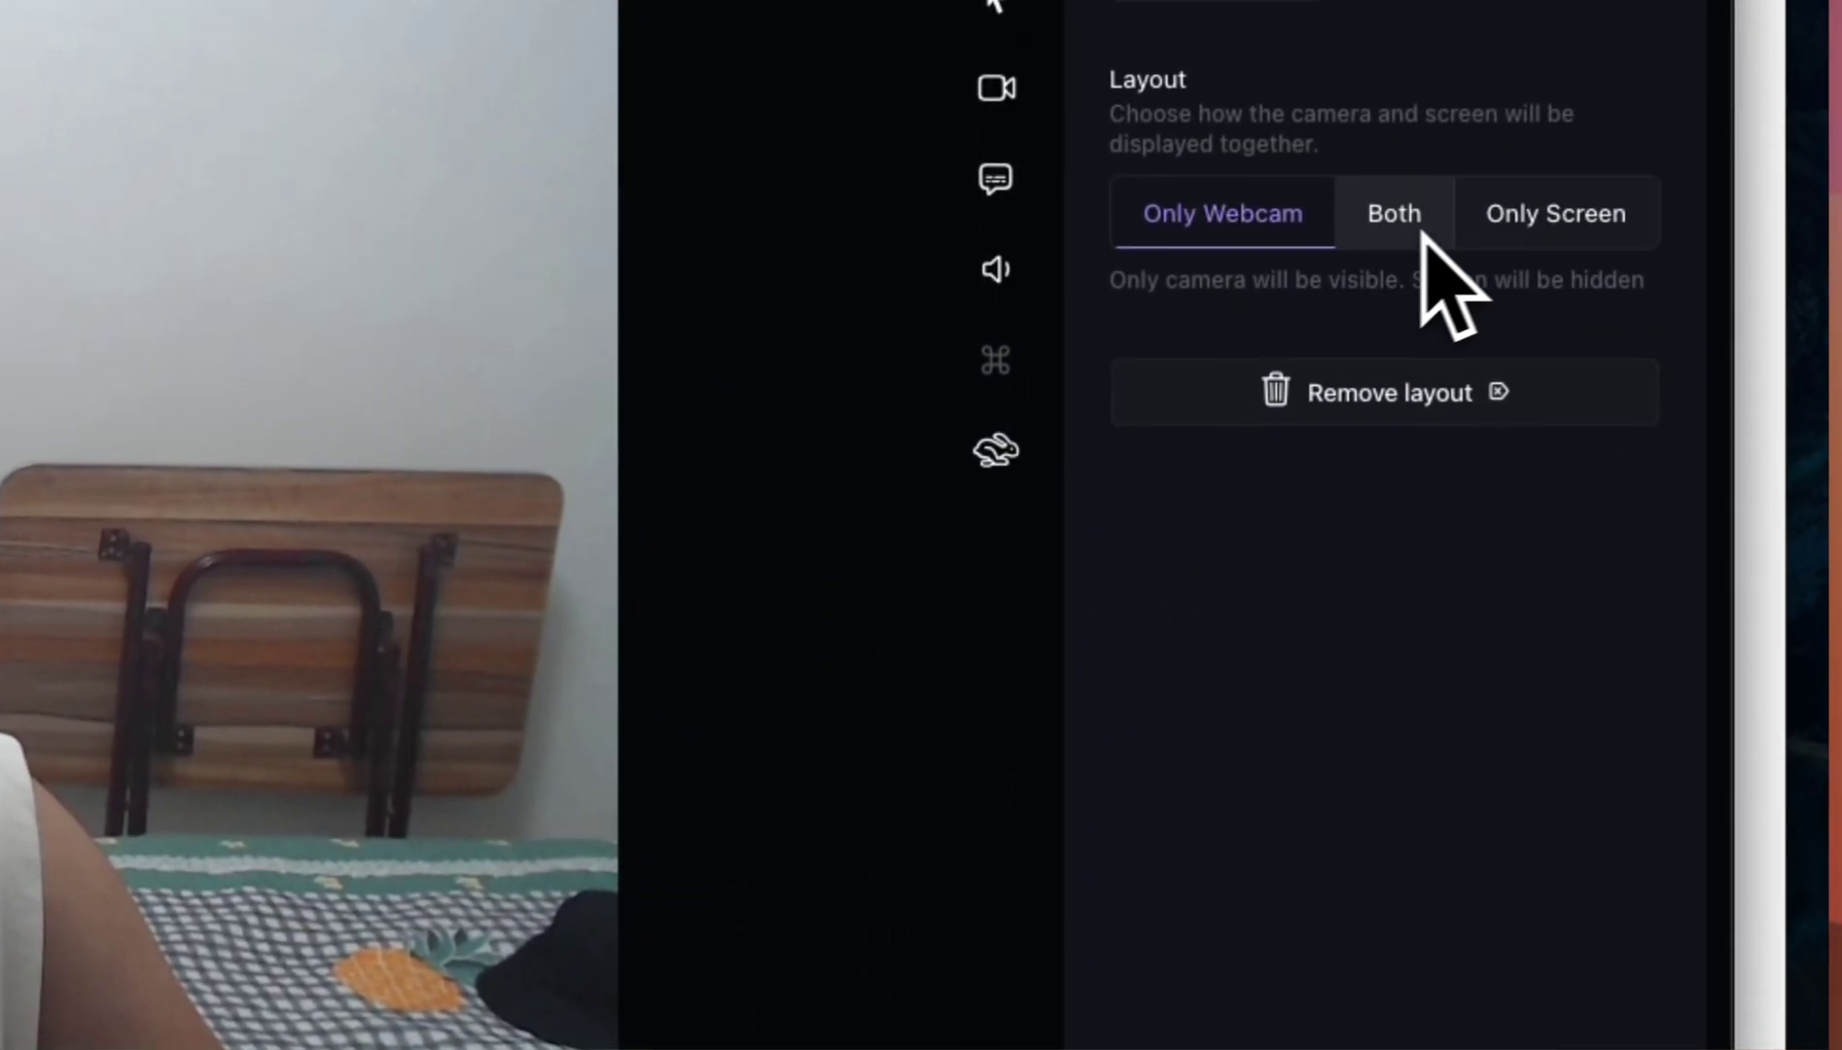
{"action": "left_click", "coordinate": [1386, 228]}
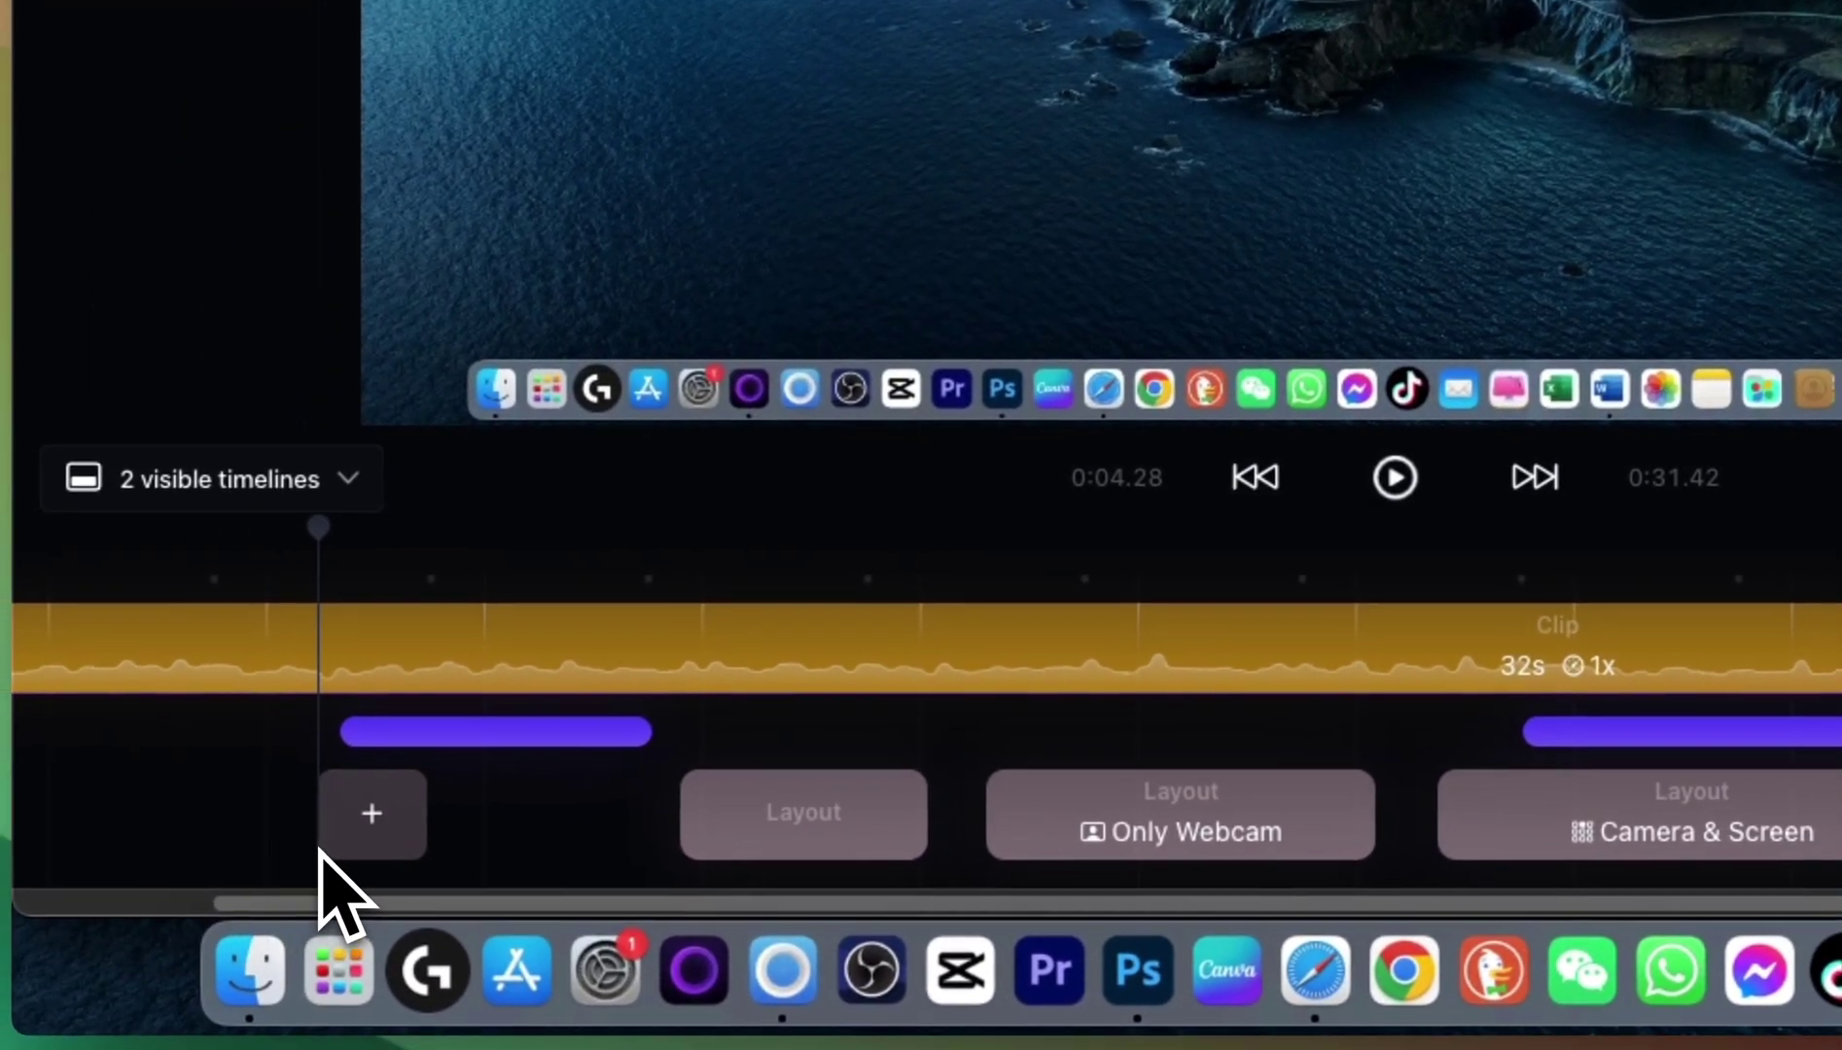
{"action": "left_click", "coordinate": [331, 845]}
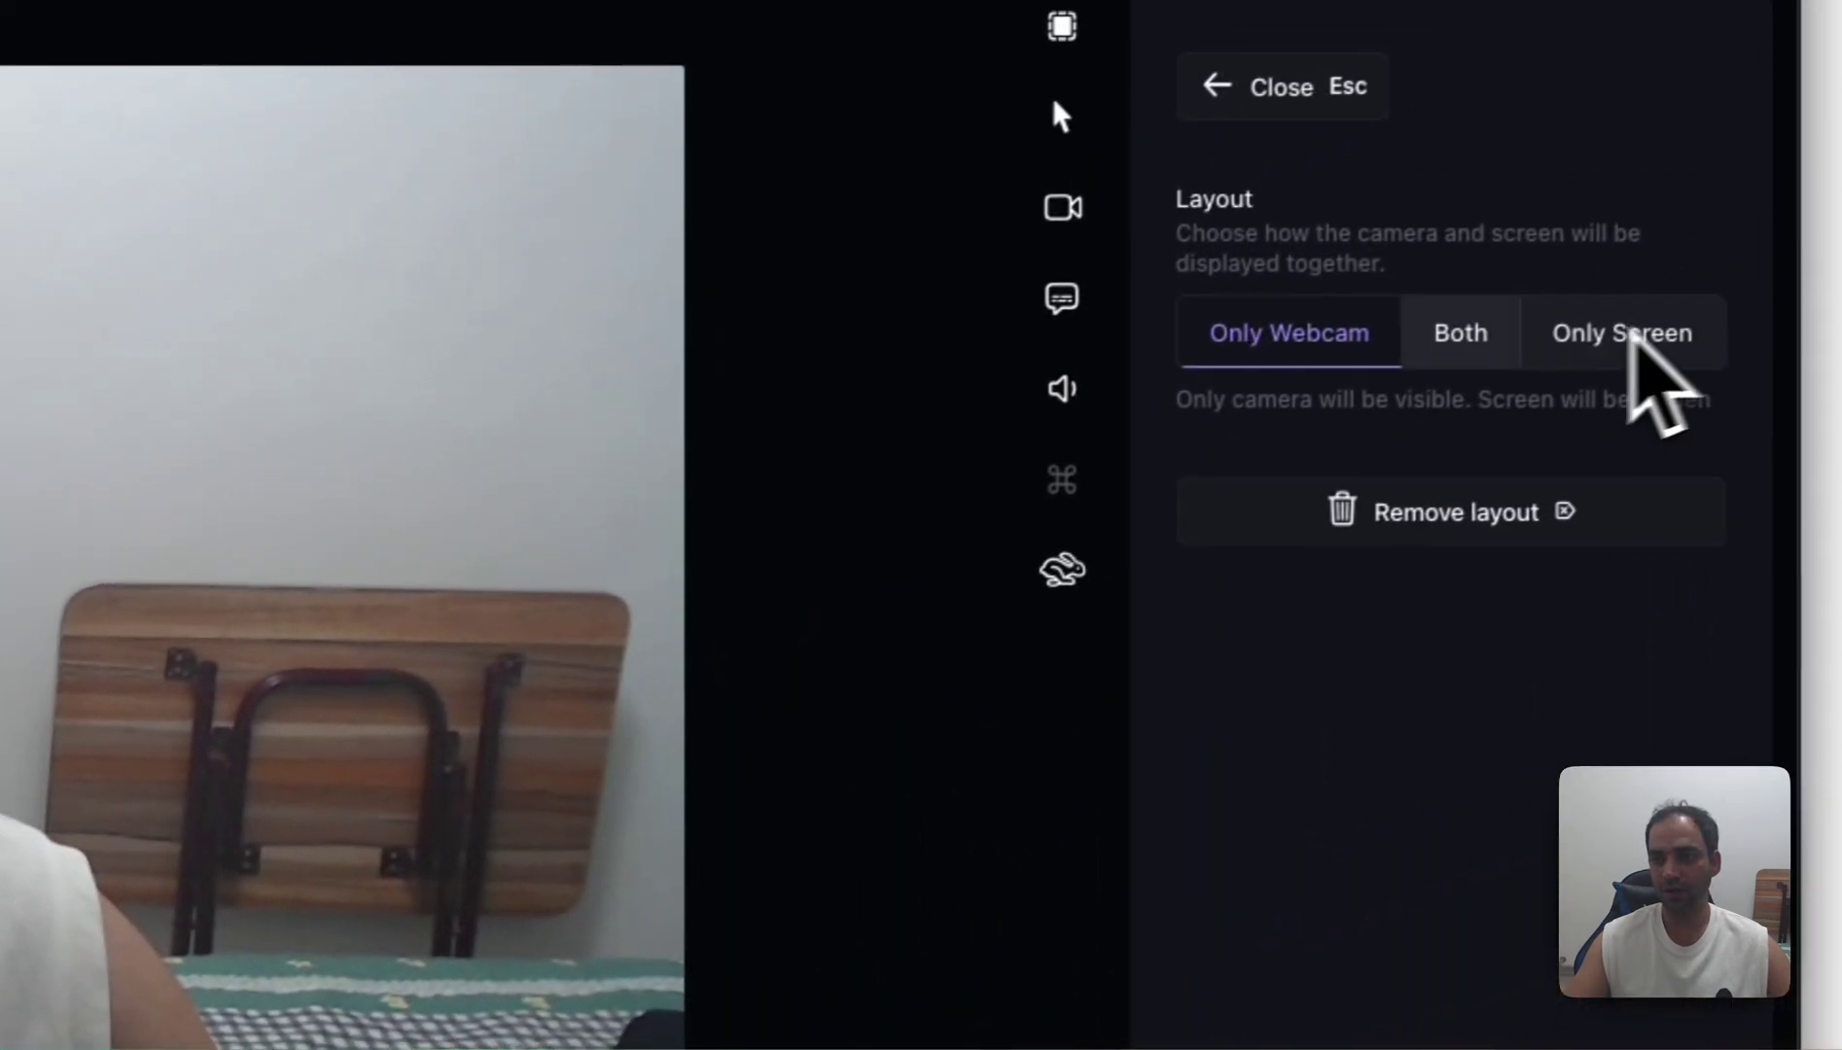
{"action": "left_click", "coordinate": [1522, 366]}
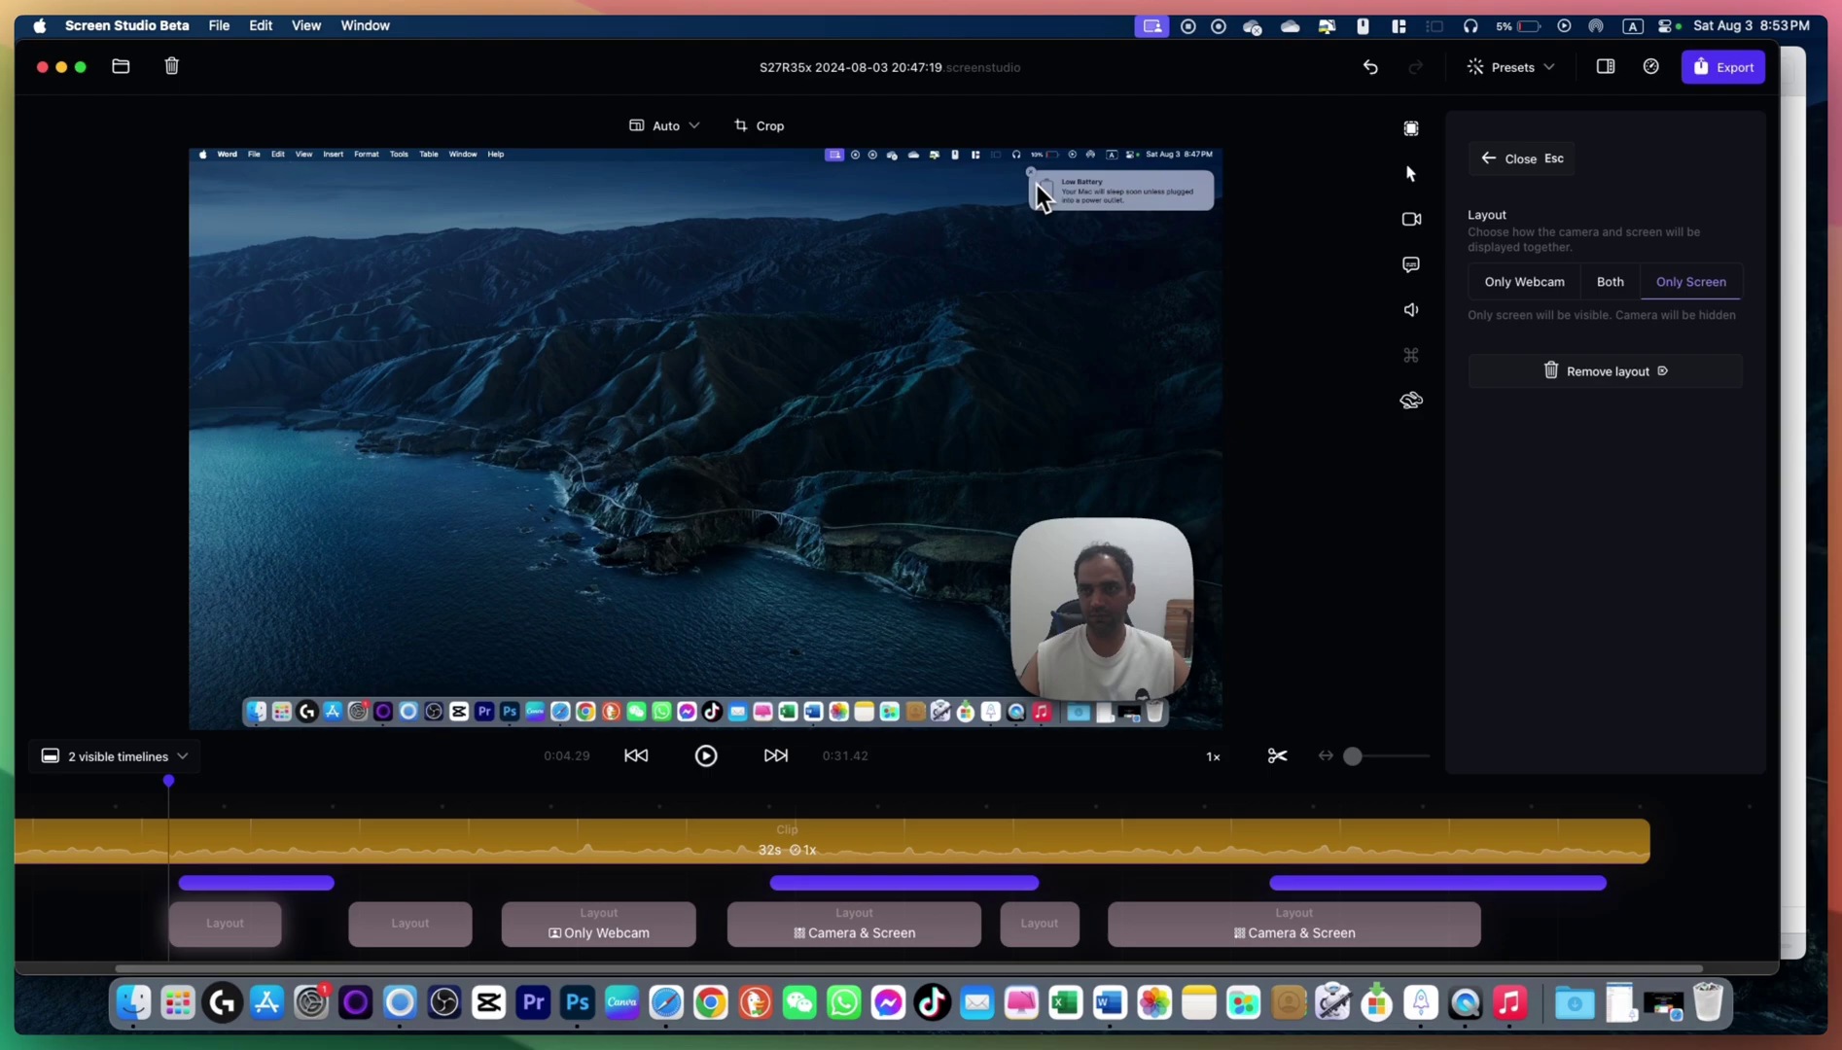
{"action": "key", "text": "space"}
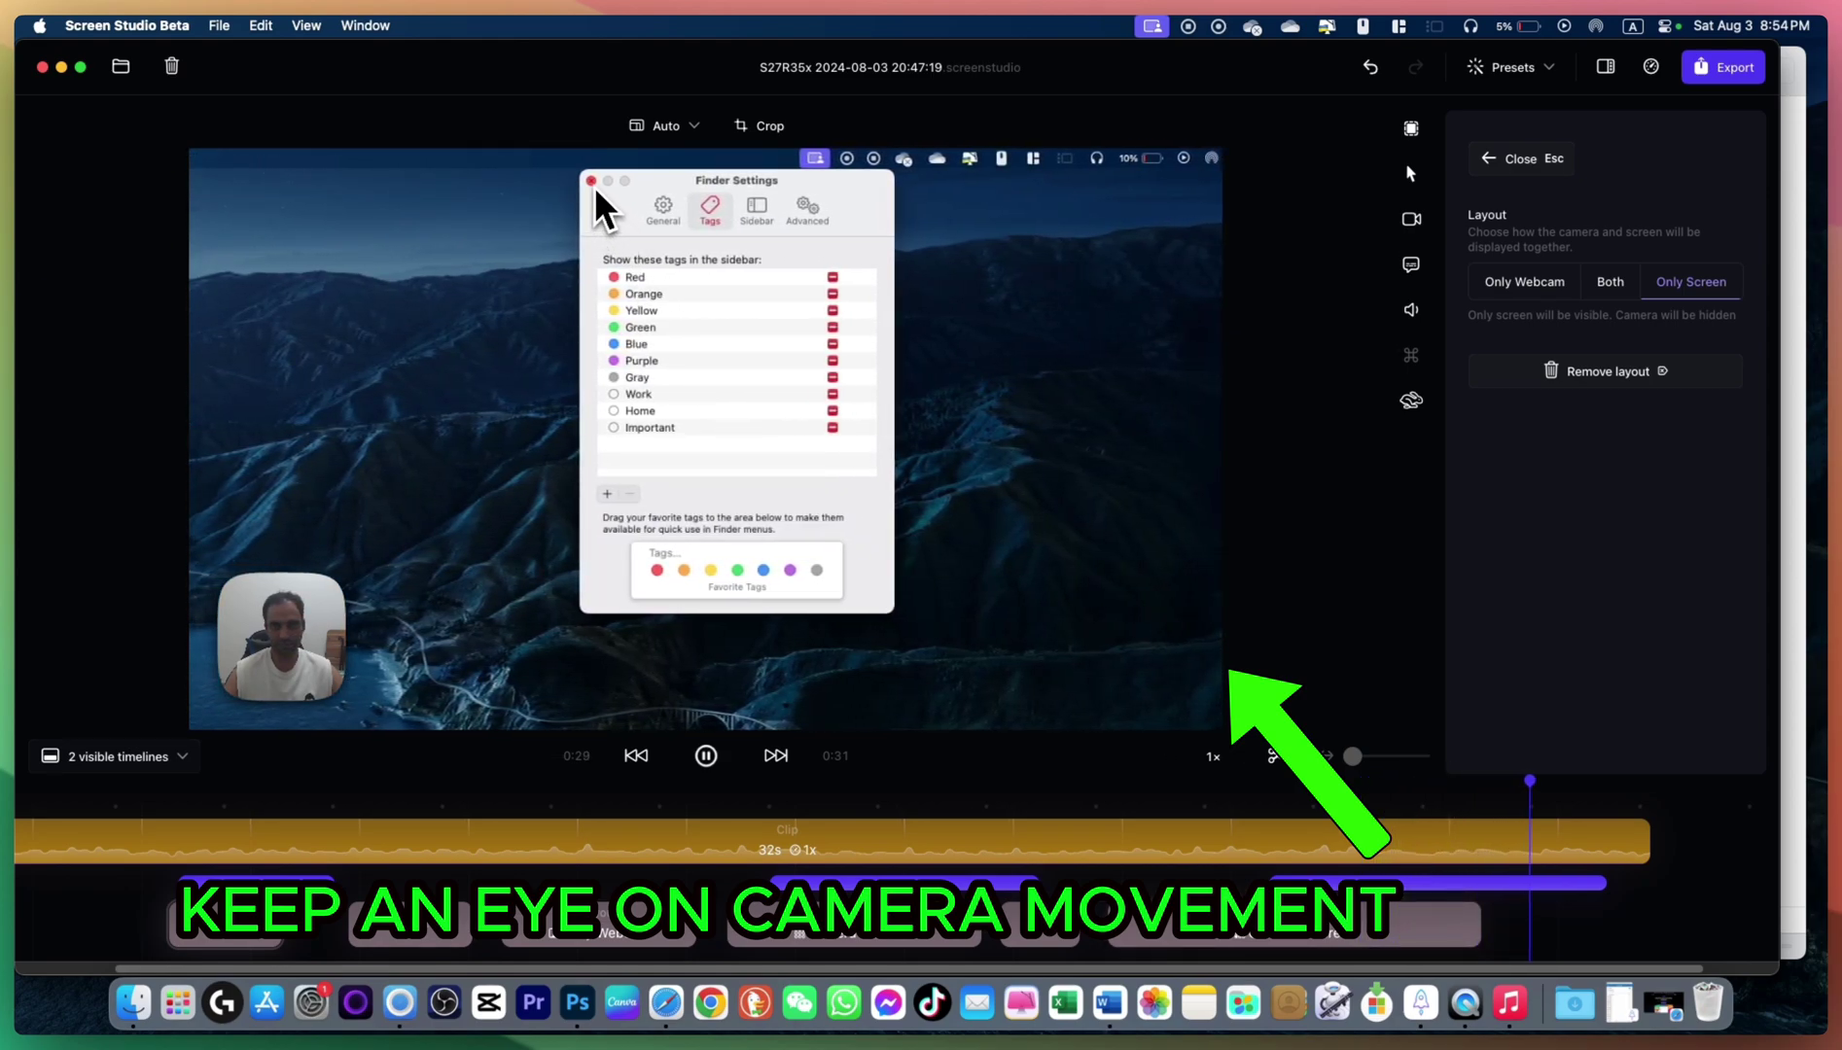
{"action": "key", "text": "space"}
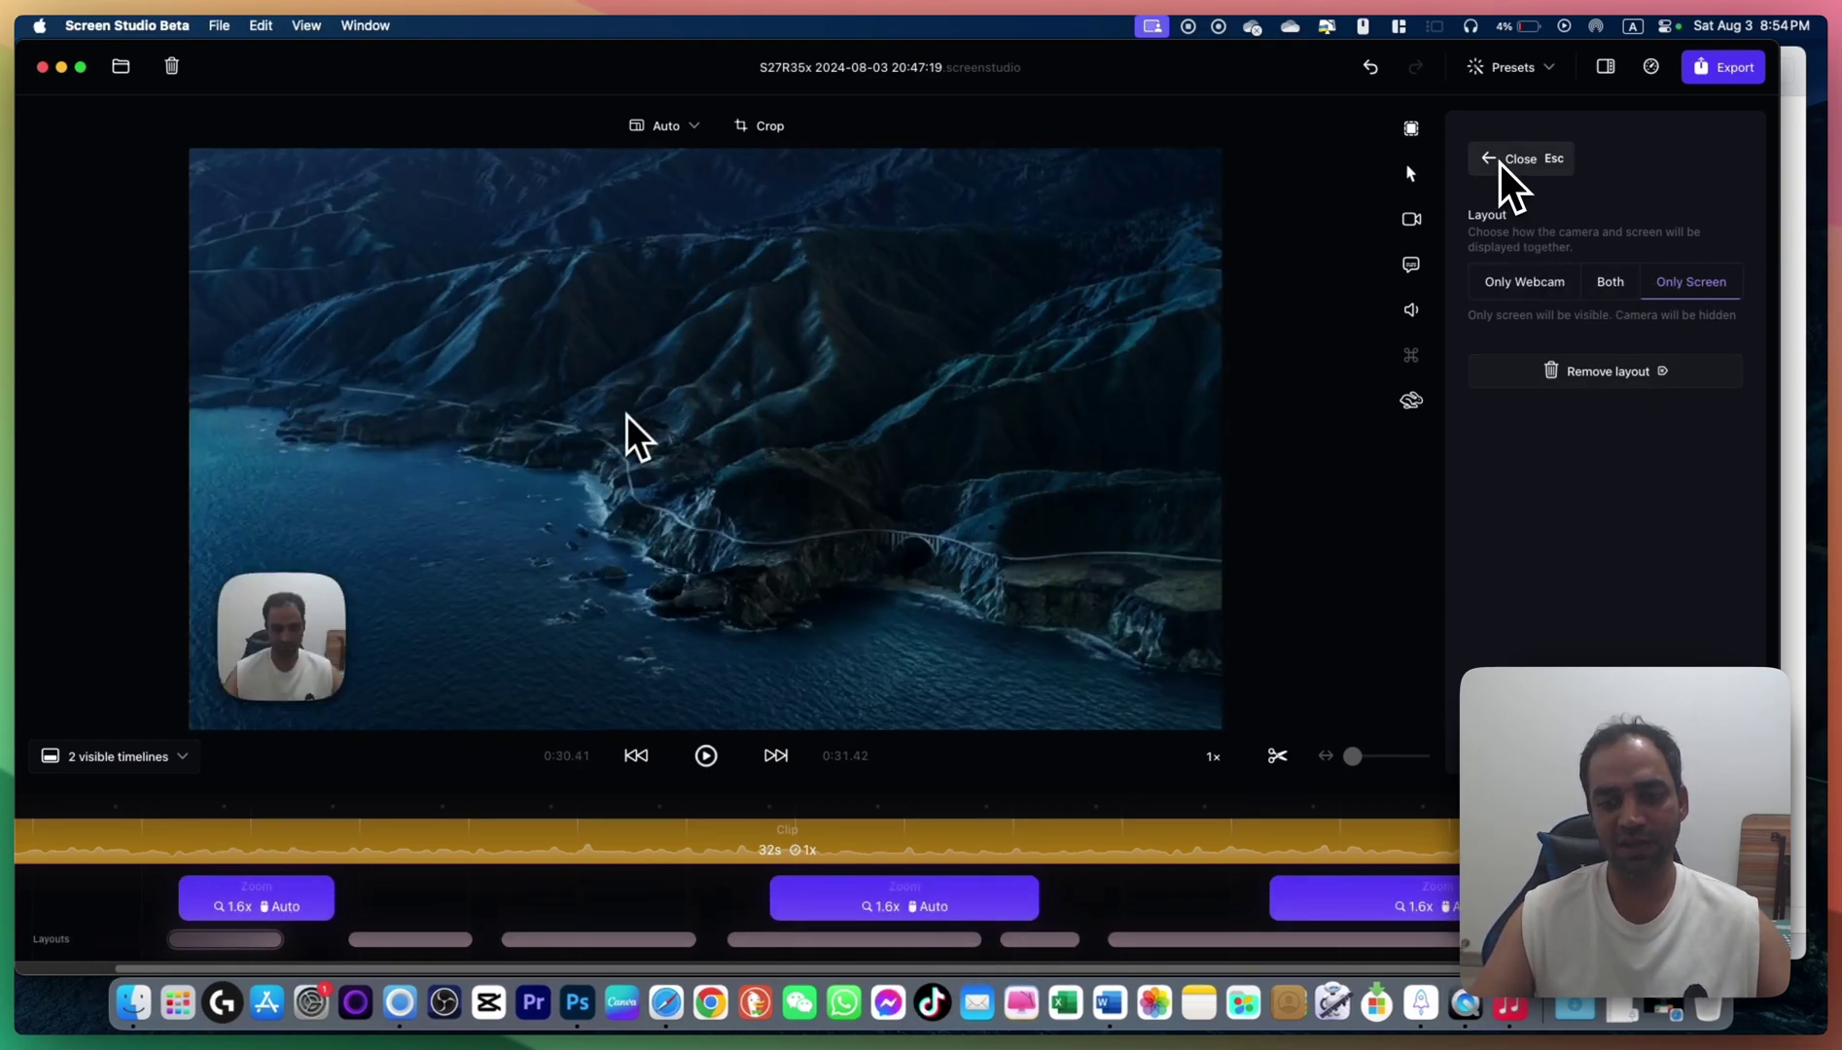
Select the last Camera & Screen block near 0:23 to show its 35% bottom-left webcam settings.
{"action": "left_click", "coordinate": [1218, 806]}
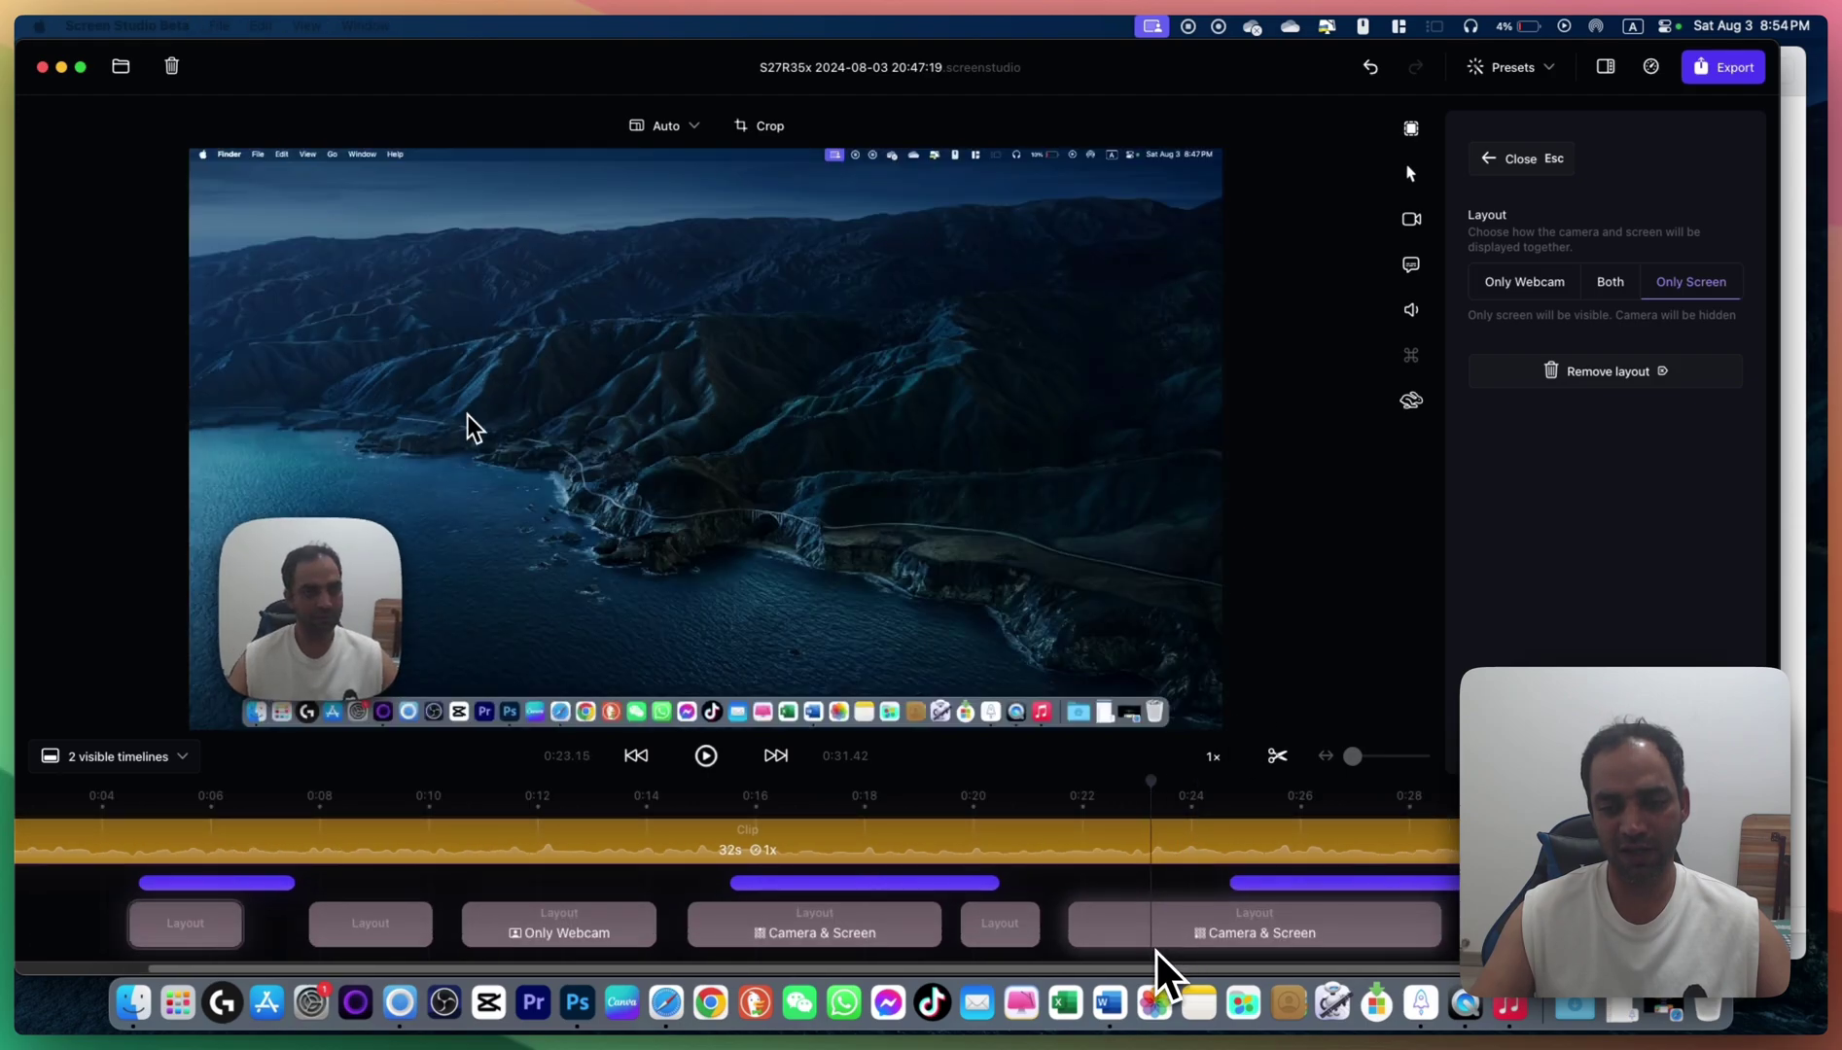
{"action": "left_click", "coordinate": [1159, 953]}
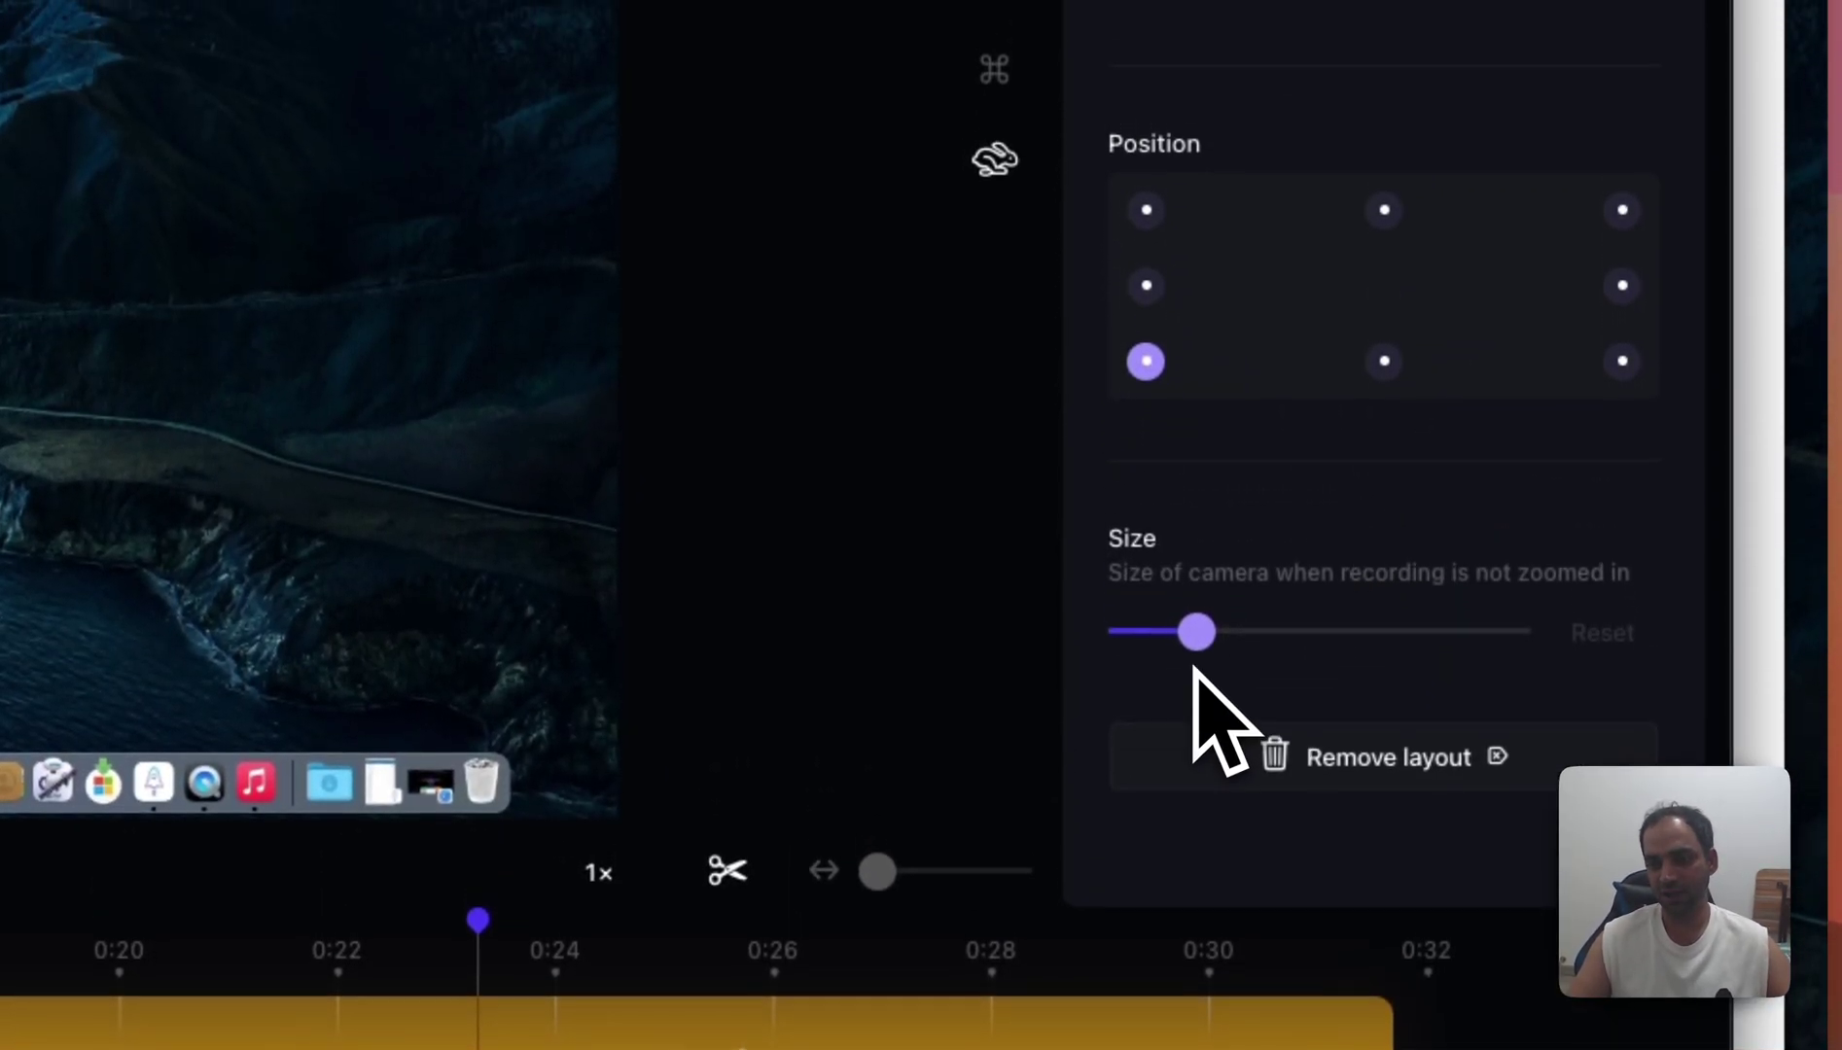
{"action": "mouse_move", "coordinate": [1204, 265]}
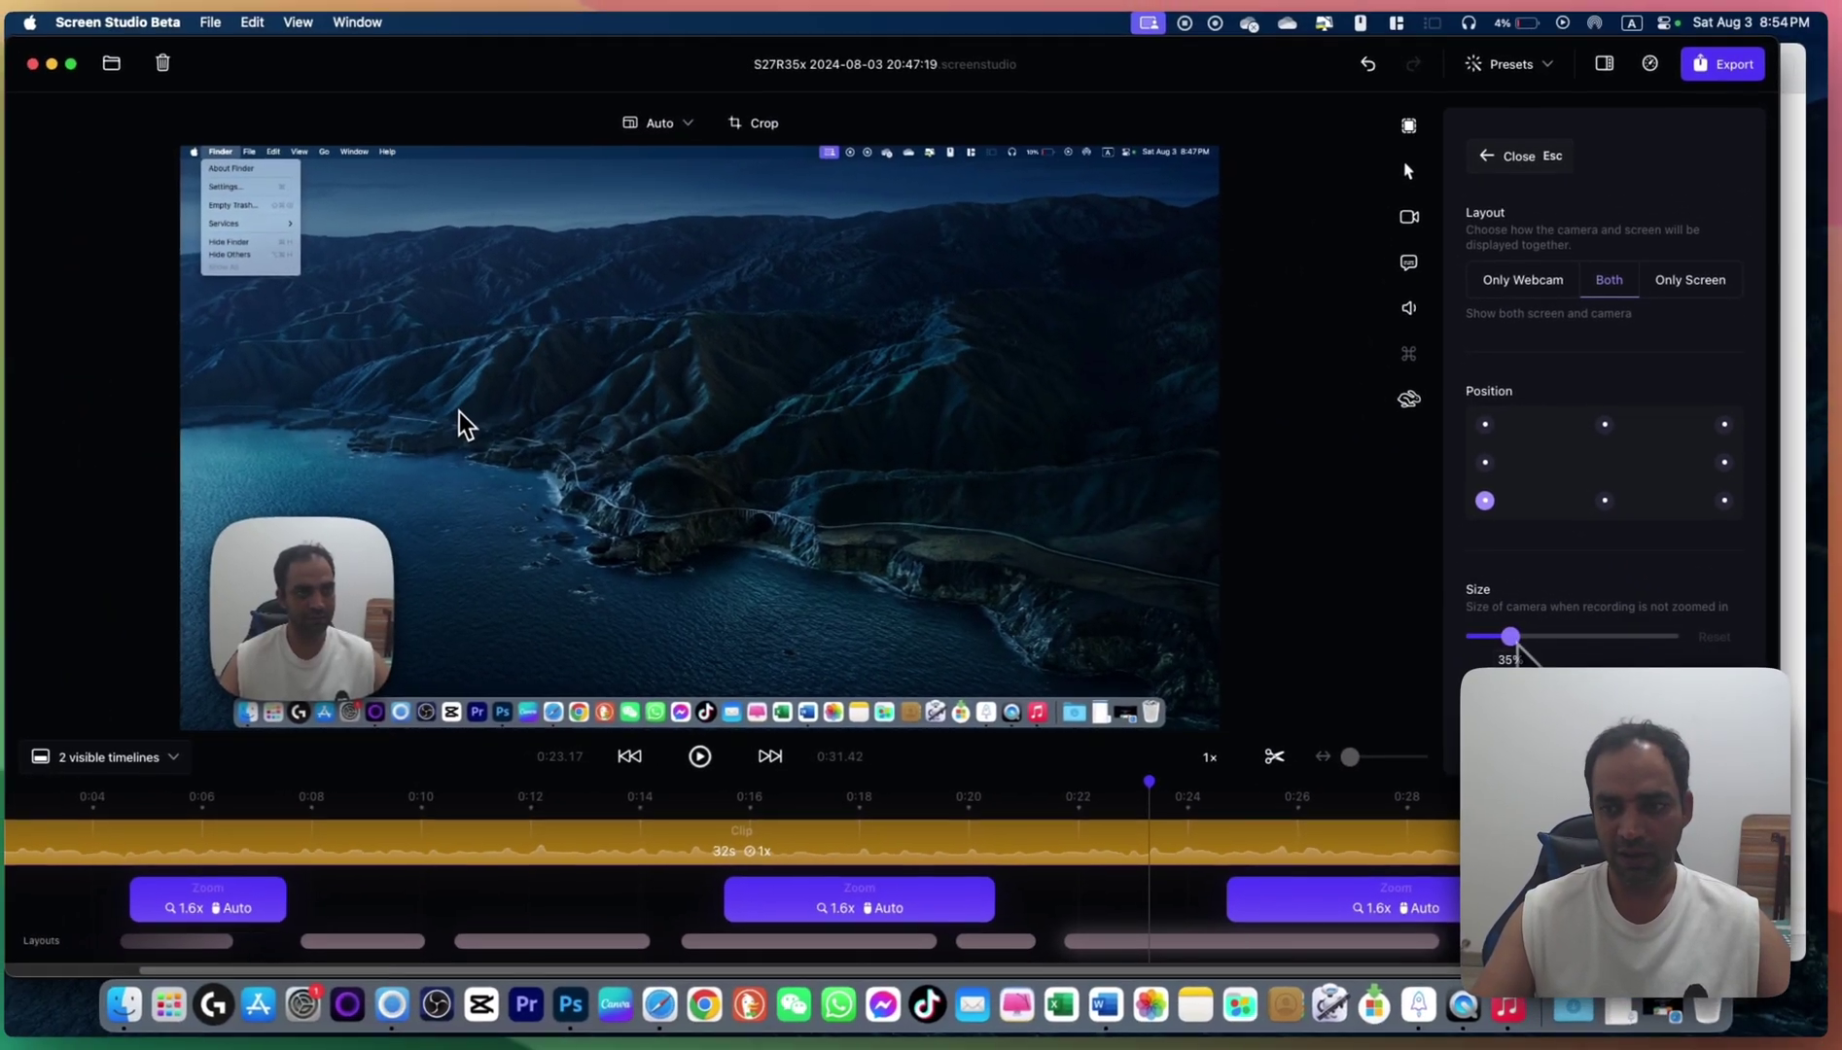